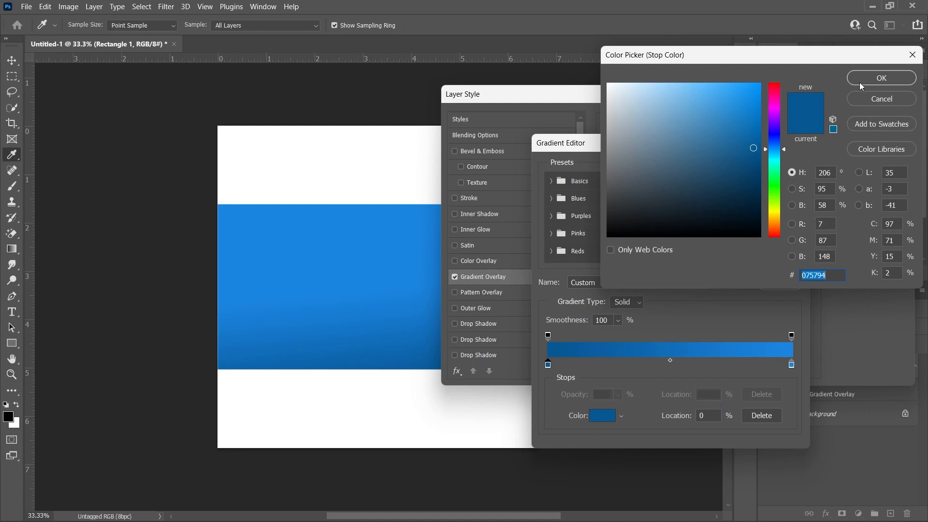
Change the gradient overlay's end stop to a brighter blue and apply the edited gradient.
{"action": "left_click", "coordinate": [791, 364]}
{"action": "left_click", "coordinate": [603, 415]}
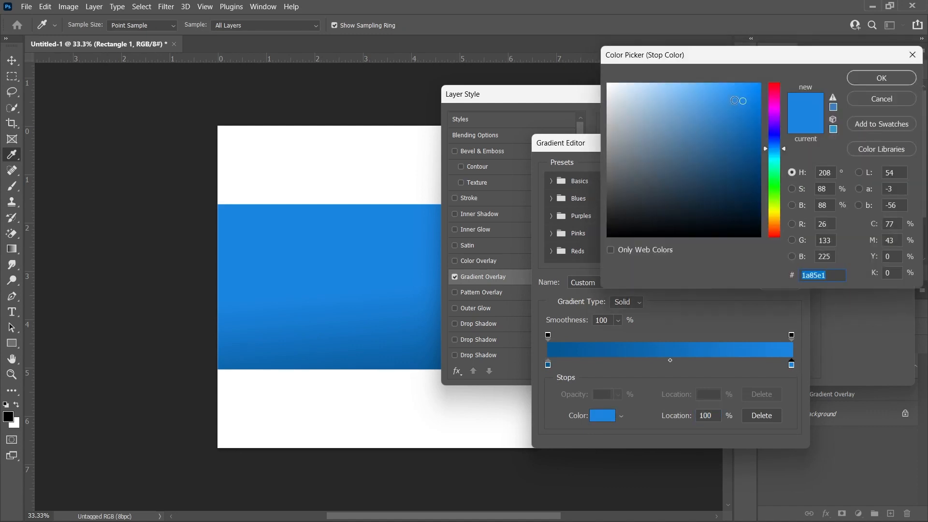
{"action": "left_click", "coordinate": [734, 94]}
{"action": "left_click", "coordinate": [881, 77]}
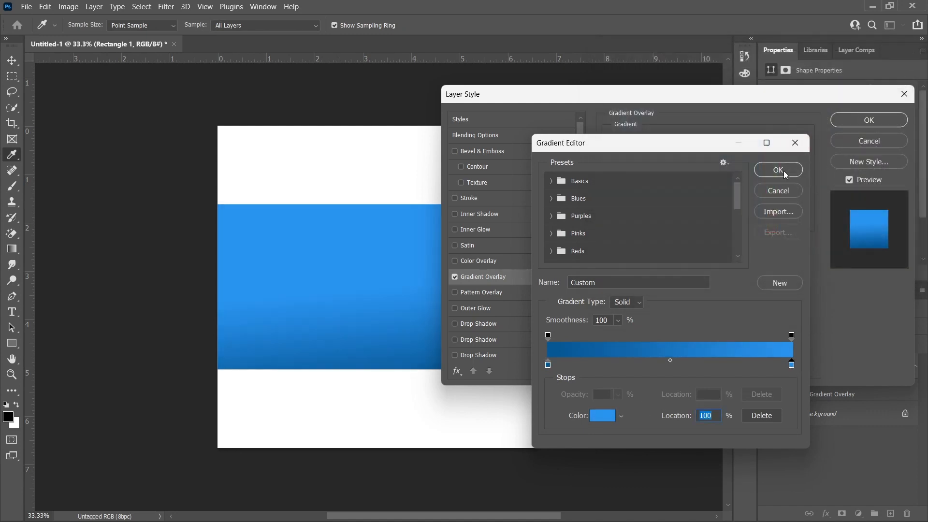
{"action": "left_click", "coordinate": [774, 173]}
Set the gradient overlay's angle to 97°, shift the gradient slightly upward within the blue band, and apply the layer style.
{"action": "type", "text": "97"}
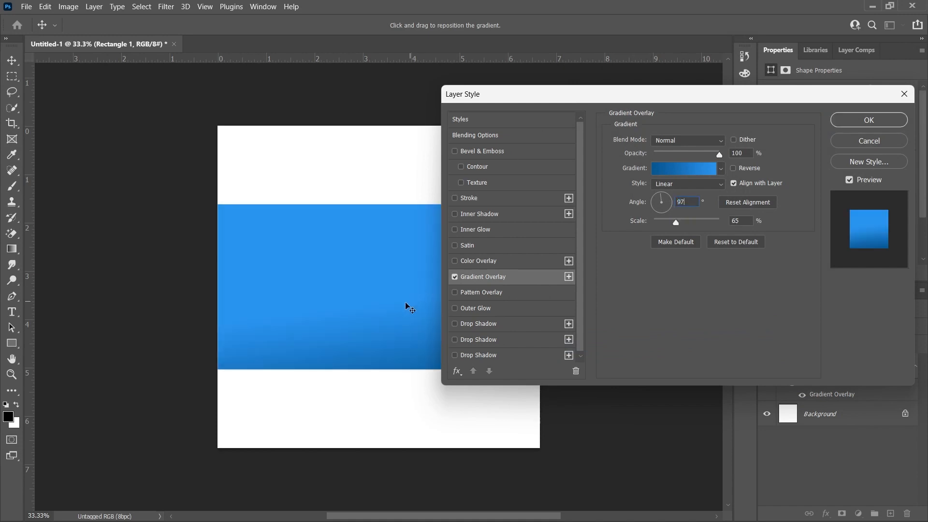
{"action": "left_click_drag", "start_coordinate": [389, 323], "coordinate": [391, 302]}
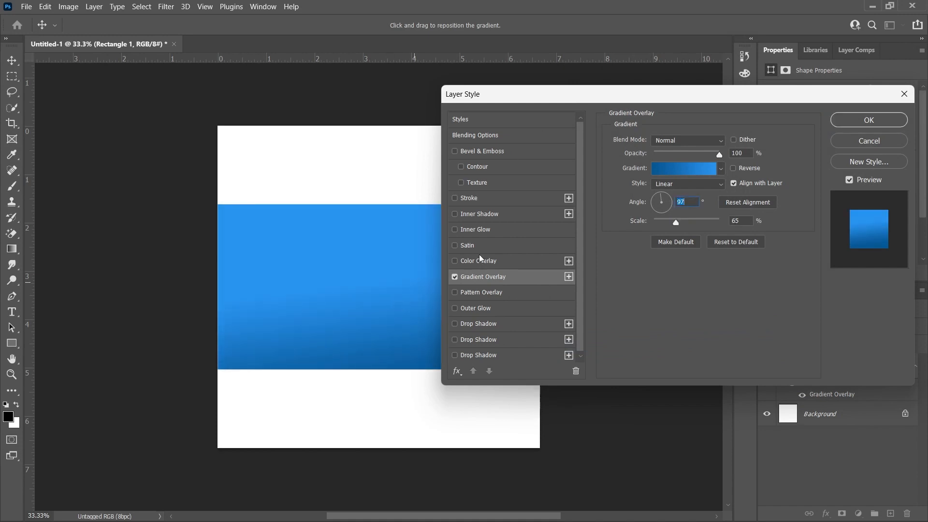
{"action": "left_click", "coordinate": [858, 120]}
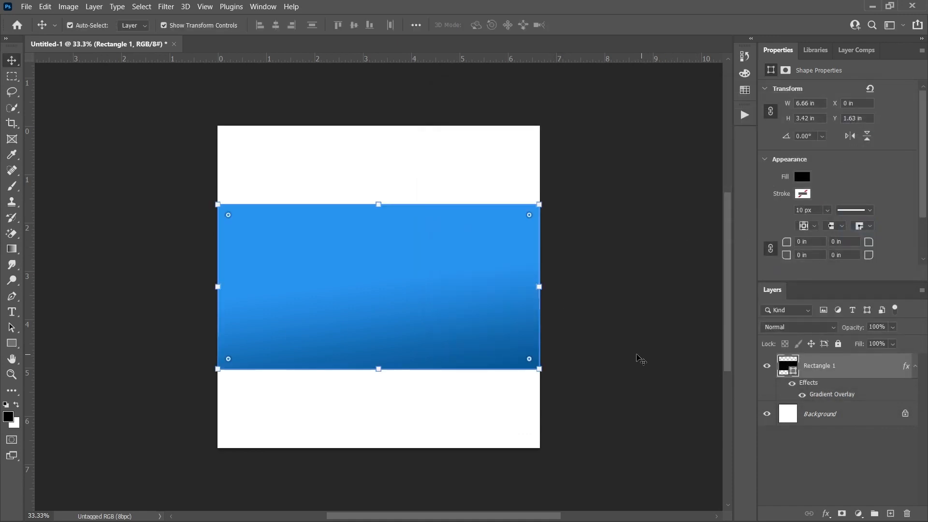
Draw a black upright rectangle about 2.3 by 4.5 in and place it over the right part of the blue band.
{"action": "left_click", "coordinate": [128, 356]}
{"action": "left_click", "coordinate": [11, 343]}
{"action": "left_click_drag", "start_coordinate": [327, 160], "coordinate": [436, 292]}
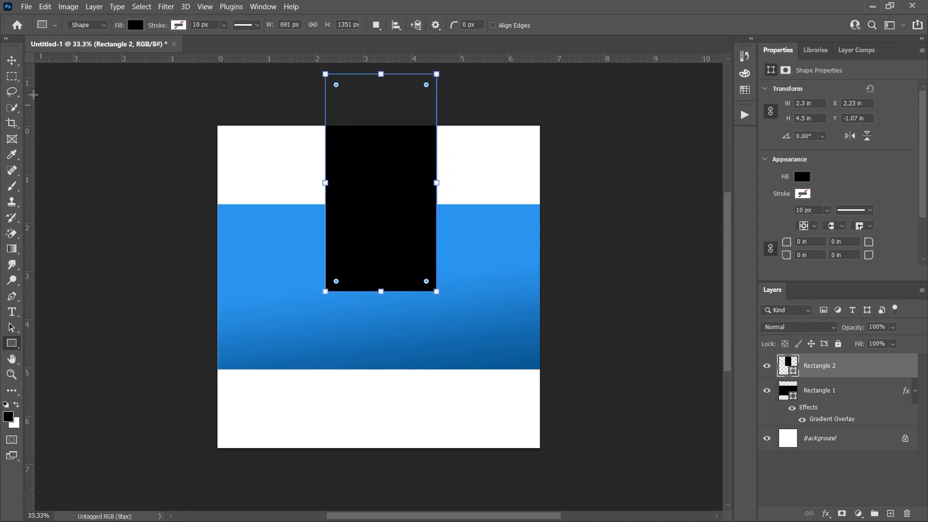
{"action": "key", "text": "v"}
{"action": "left_click_drag", "start_coordinate": [405, 208], "coordinate": [465, 311]}
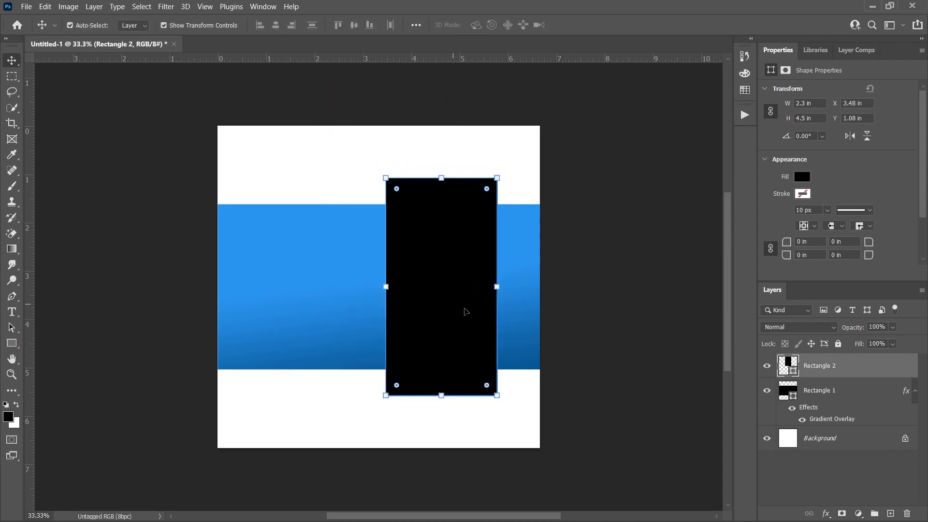
Round all corners of the black rectangle to about 1.15 in to form a pill shape.
{"action": "left_click", "coordinate": [836, 437], "text": "ctrl"}
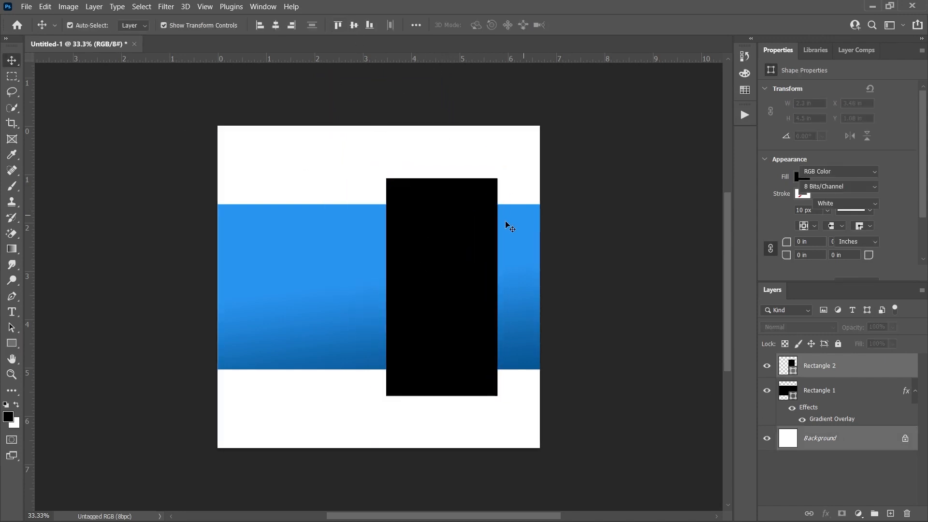
{"action": "left_click", "coordinate": [486, 205]}
{"action": "left_click_drag", "start_coordinate": [487, 188], "coordinate": [451, 276]}
Enlarge the black pill shape to about 2.45 by 5.65 in and move it closer to the canvas's right edge.
{"action": "left_click_drag", "start_coordinate": [502, 186], "coordinate": [520, 178]}
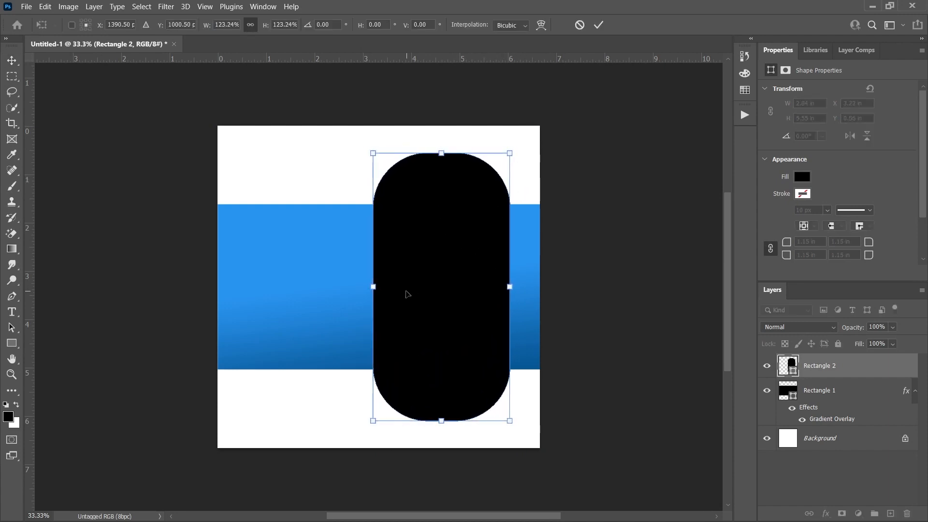
{"action": "key", "text": "Escape"}
{"action": "left_click_drag", "start_coordinate": [445, 181], "coordinate": [444, 158]}
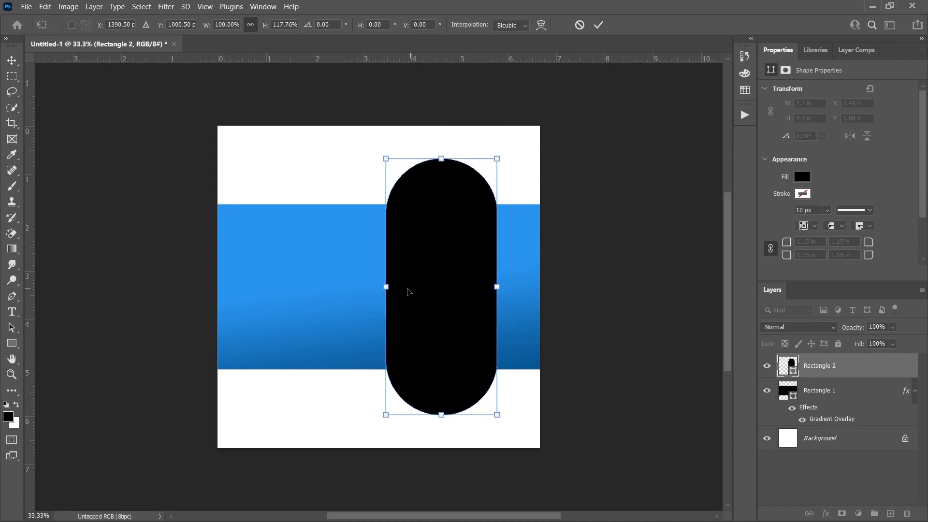
{"action": "left_click_drag", "start_coordinate": [385, 288], "coordinate": [377, 288]}
{"action": "left_click_drag", "start_coordinate": [435, 296], "coordinate": [451, 302]}
{"action": "key", "text": "Return"}
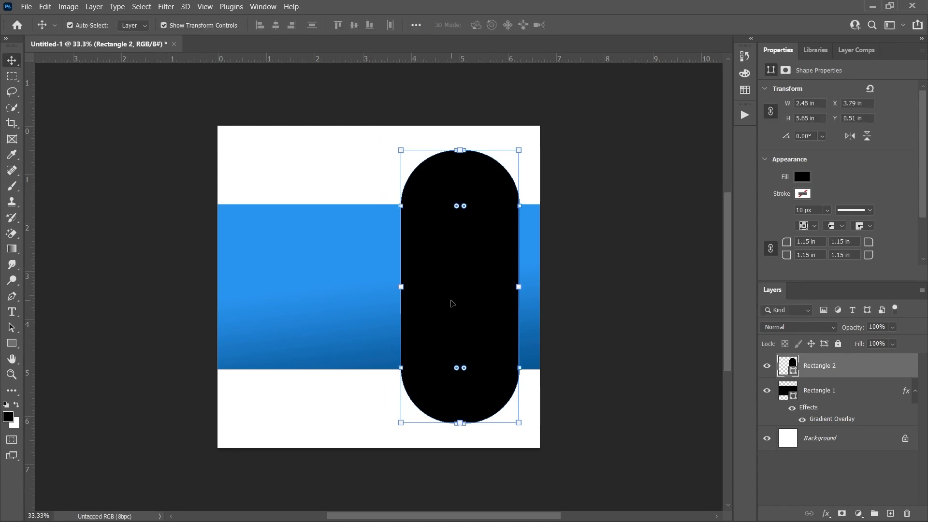
Add a white 10 px centered stroke layer style to the pill shape.
{"action": "right_click", "coordinate": [860, 367]}
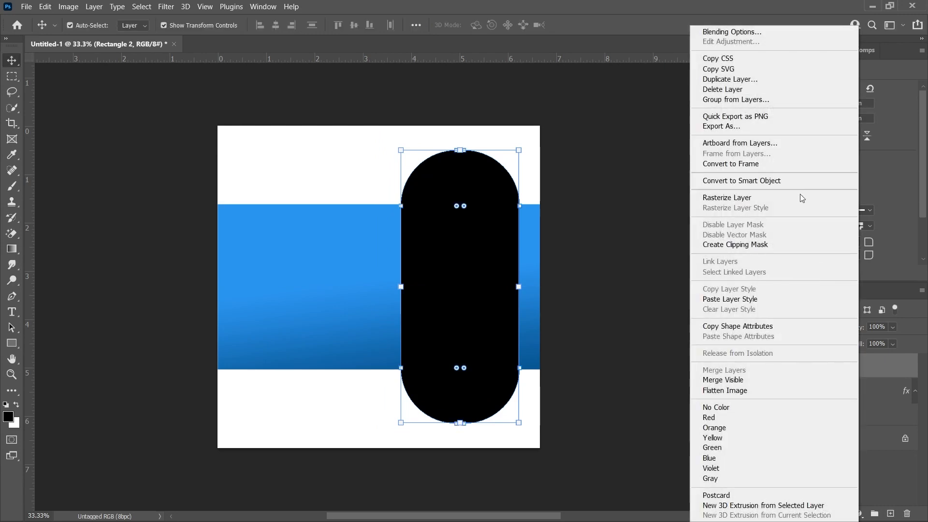
{"action": "left_click", "coordinate": [788, 34]}
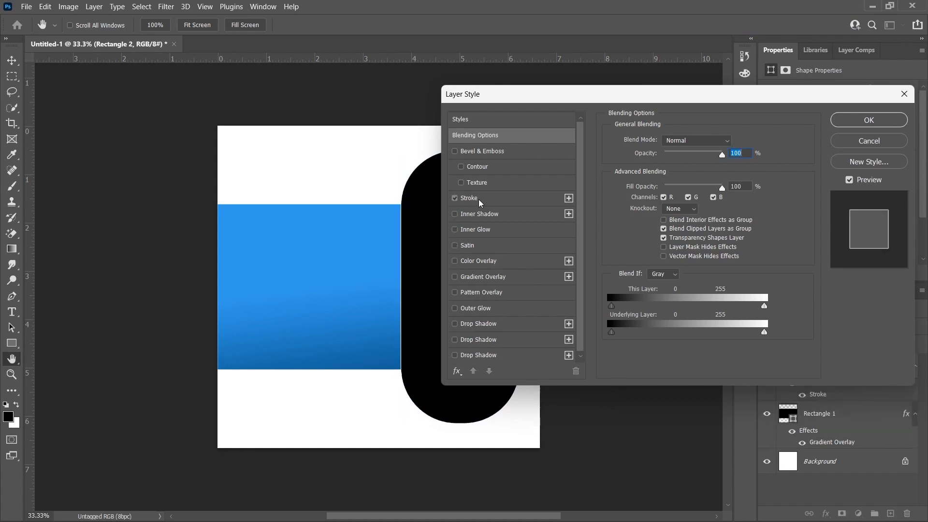
{"action": "left_click", "coordinate": [461, 199]}
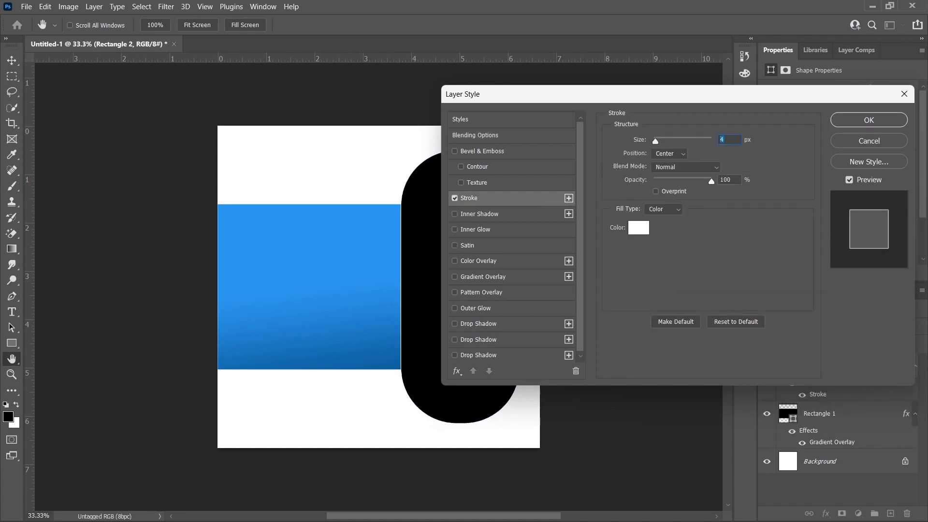
{"action": "type", "text": "10"}
{"action": "left_click", "coordinate": [868, 120]}
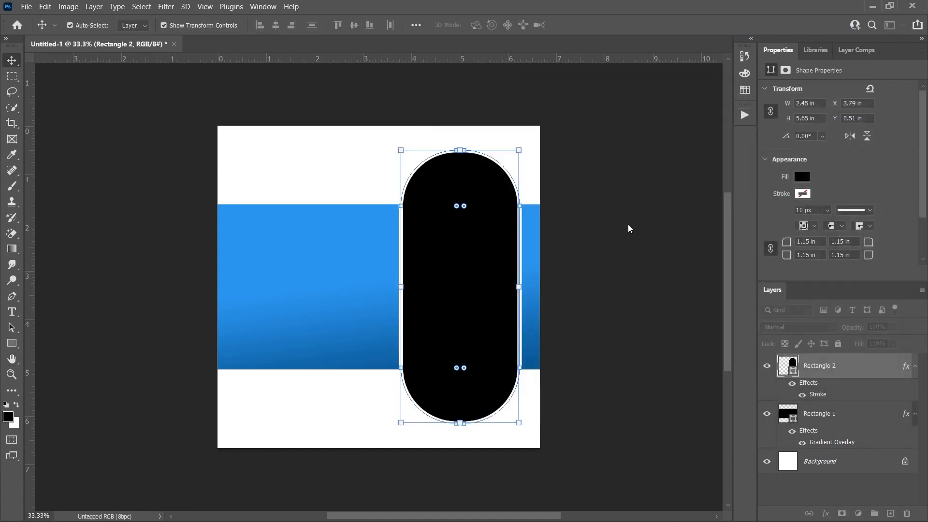
Widen the pill shape toward the left to about 2.54 in.
{"action": "key", "text": "ctrl+t"}
{"action": "left_click_drag", "start_coordinate": [400, 286], "coordinate": [395, 290]}
{"action": "key", "text": "Return"}
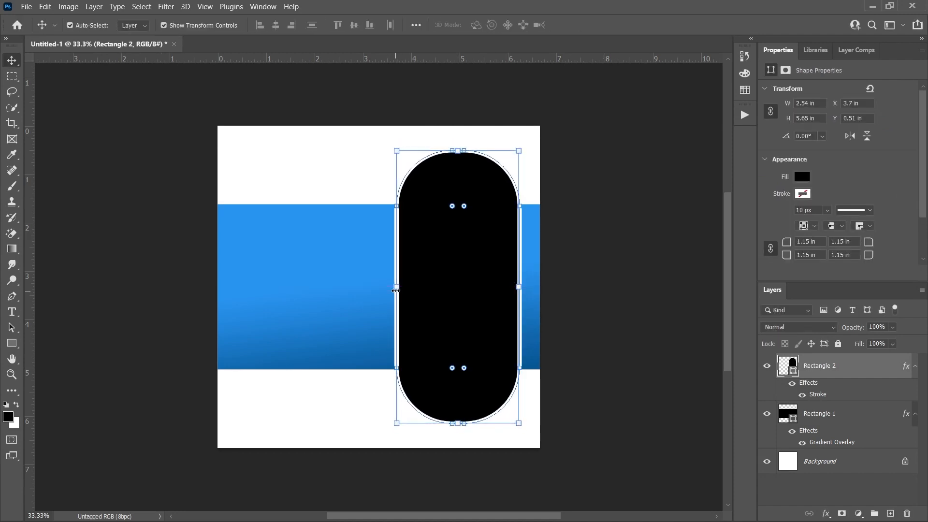
Place the photo of the man with a laptop as an embedded image and position it over the pill shape.
{"action": "left_click", "coordinate": [27, 7]}
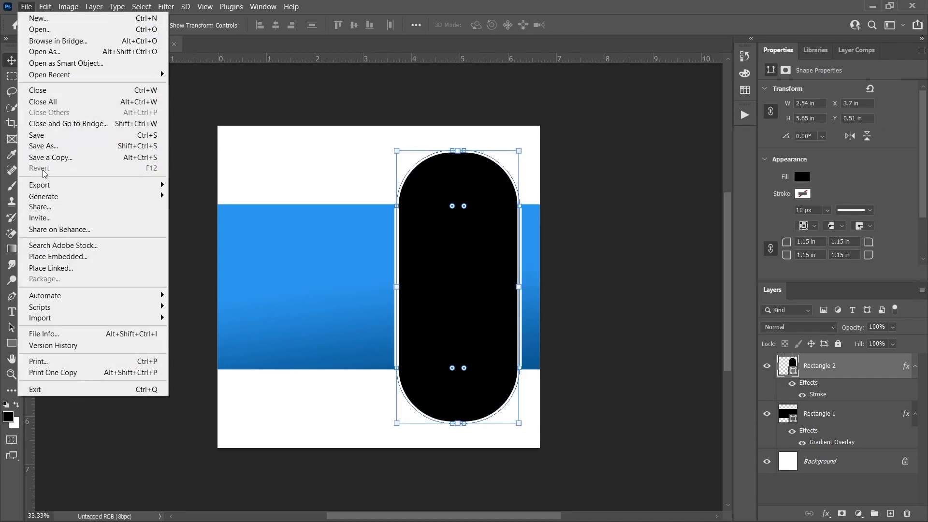
{"action": "left_click", "coordinate": [49, 256]}
{"action": "double_click", "coordinate": [144, 153]}
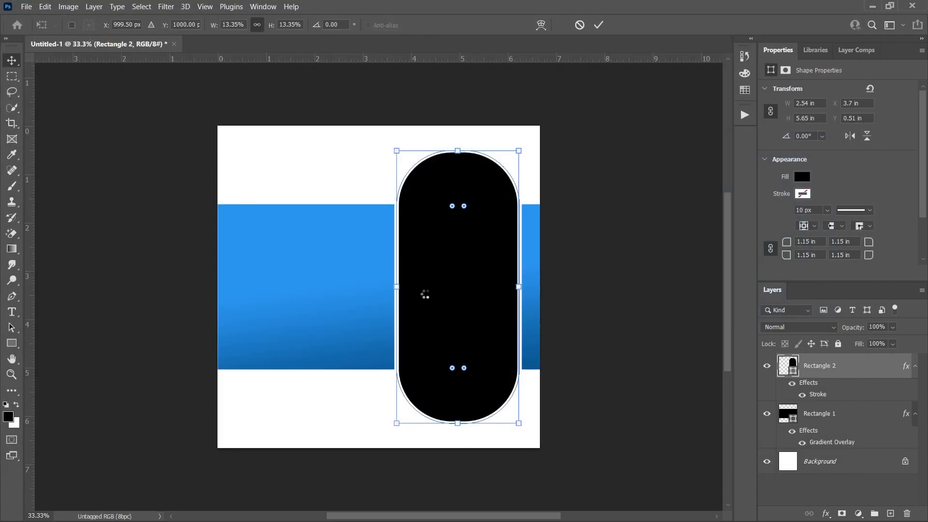
{"action": "key", "text": "Return"}
{"action": "left_click_drag", "start_coordinate": [400, 269], "coordinate": [480, 269]}
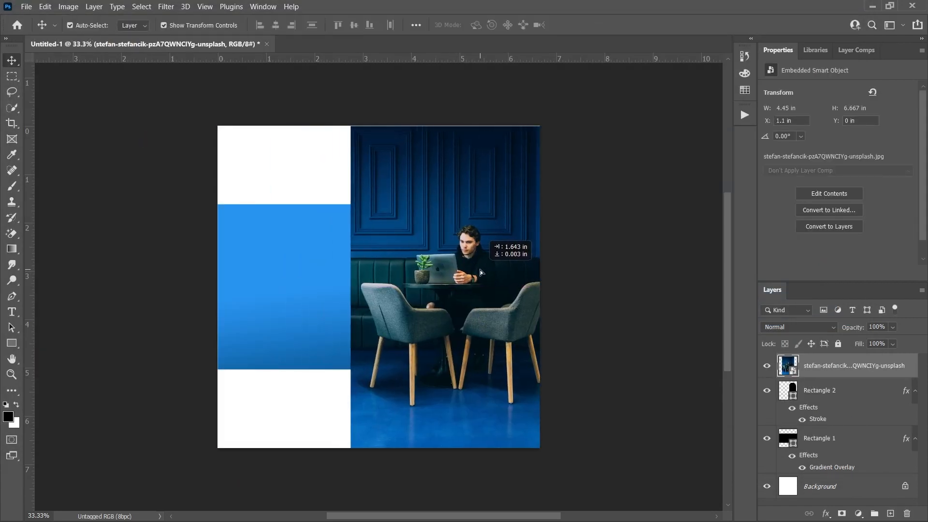
Clip the photo to the pill shape, scaling it to about 17.4% and centering the seated man inside.
{"action": "left_click", "coordinate": [844, 375], "text": "alt"}
{"action": "left_click_drag", "start_coordinate": [571, 289], "coordinate": [599, 284]}
{"action": "mouse_move", "coordinate": [483, 281]}
{"action": "left_mouse_down"}
{"action": "mouse_move", "coordinate": [476, 274]}
{"action": "mouse_move", "coordinate": [474, 297]}
{"action": "left_mouse_up"}
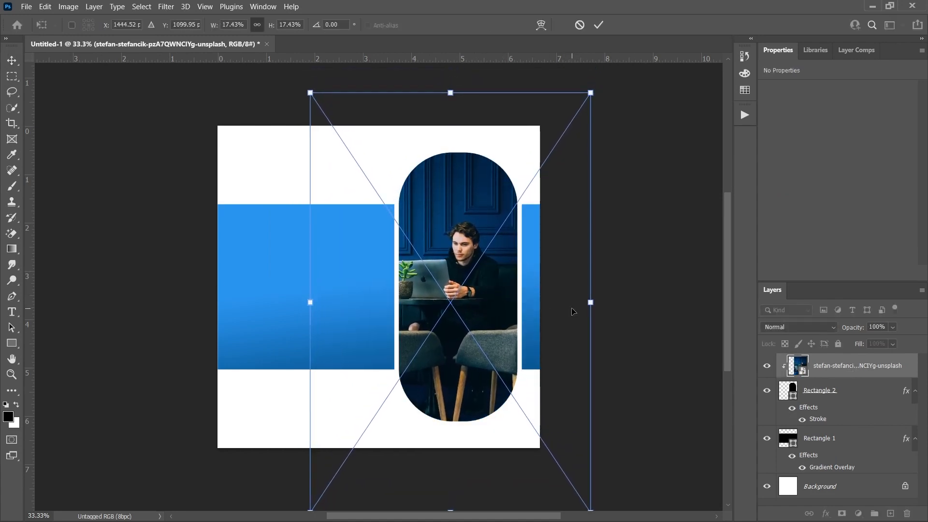
{"action": "key", "text": "Return"}
{"action": "left_click", "coordinate": [650, 261]}
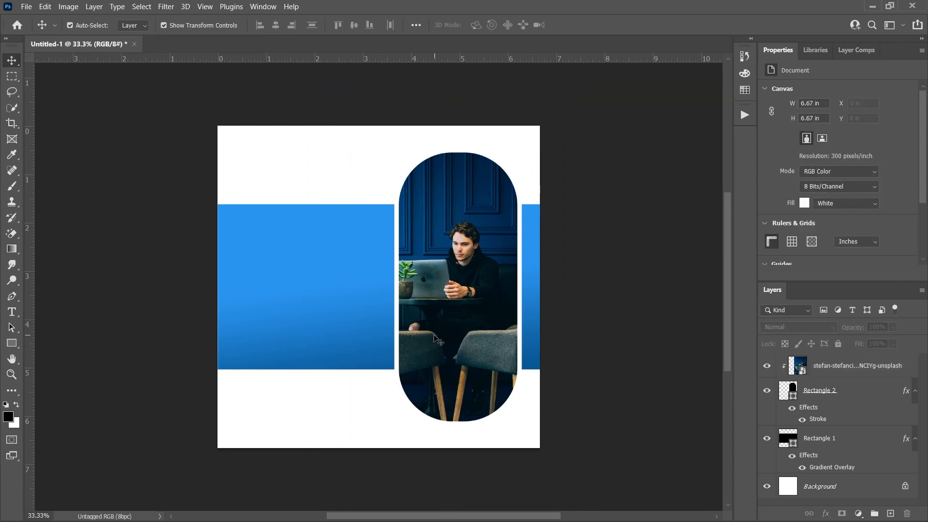
Add the white text "Creative" on the blue band in Poppins Light at 30 pt.
{"action": "key", "text": "t"}
{"action": "left_click", "coordinate": [297, 272]}
{"action": "type", "text": "Creative"}
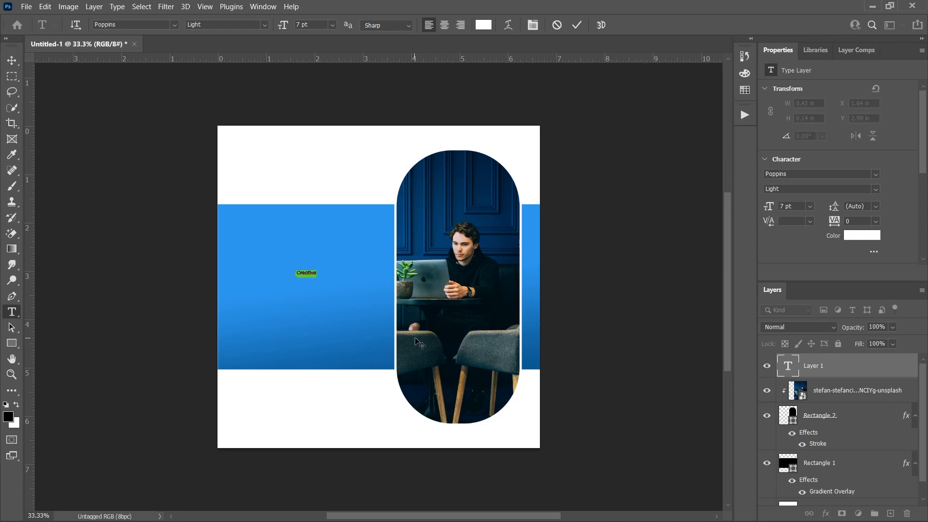
{"action": "left_click_drag", "start_coordinate": [283, 31], "coordinate": [291, 31]}
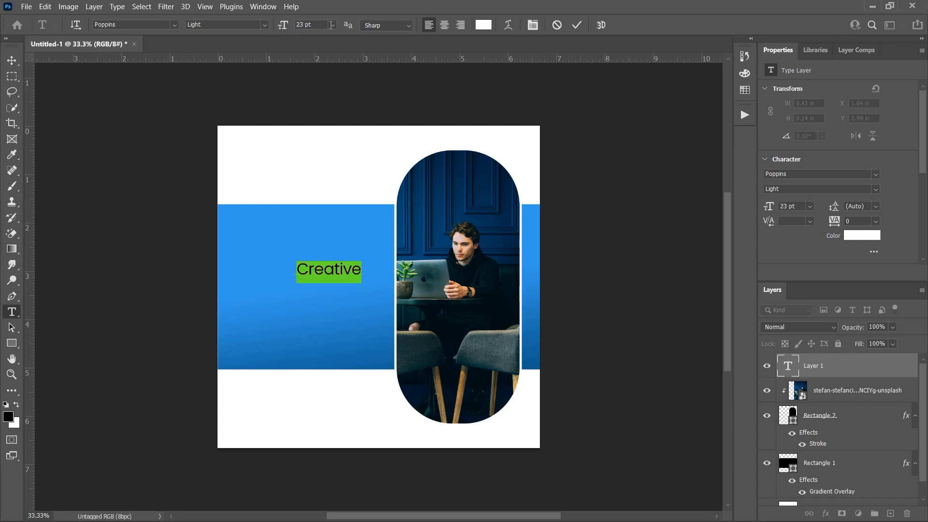
{"action": "left_click", "coordinate": [332, 25]}
{"action": "left_click", "coordinate": [319, 145]}
{"action": "left_click", "coordinate": [11, 60]}
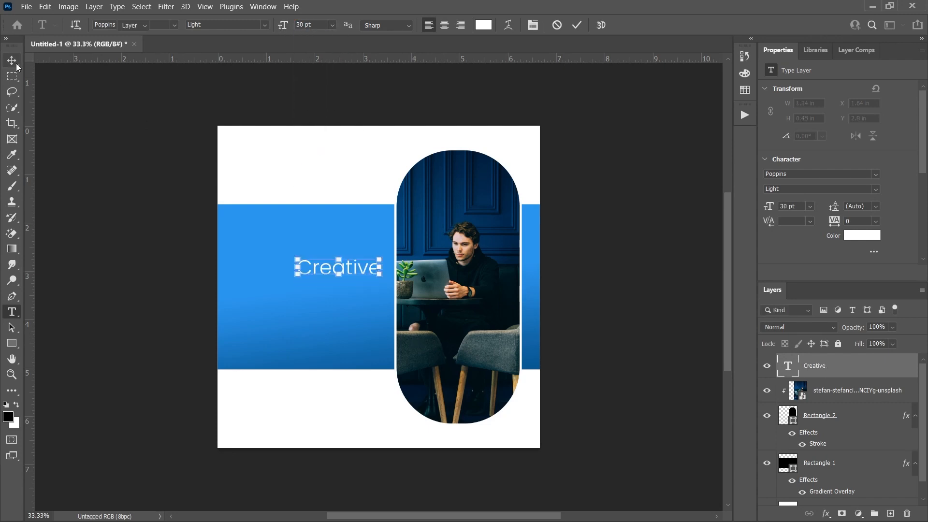
Position "Creative" near the blue band's left edge and turn a copy directly below it into "Marketing".
{"action": "left_click_drag", "start_coordinate": [339, 277], "coordinate": [291, 275]}
{"action": "double_click", "coordinate": [293, 275]}
{"action": "type", "text": "Ma"}
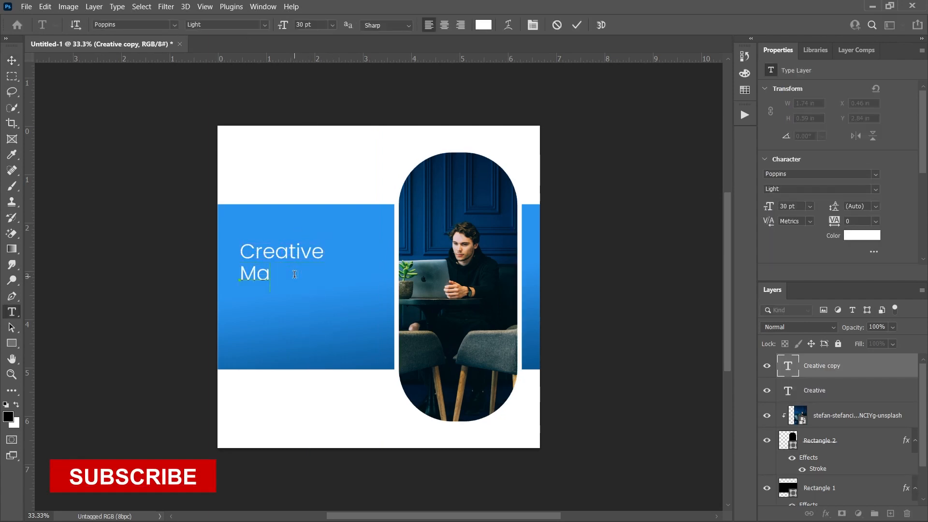
{"action": "type", "text": "rketing"}
Change the "Marketing" text's font weight to SemiBold.
{"action": "double_click", "coordinate": [295, 275]}
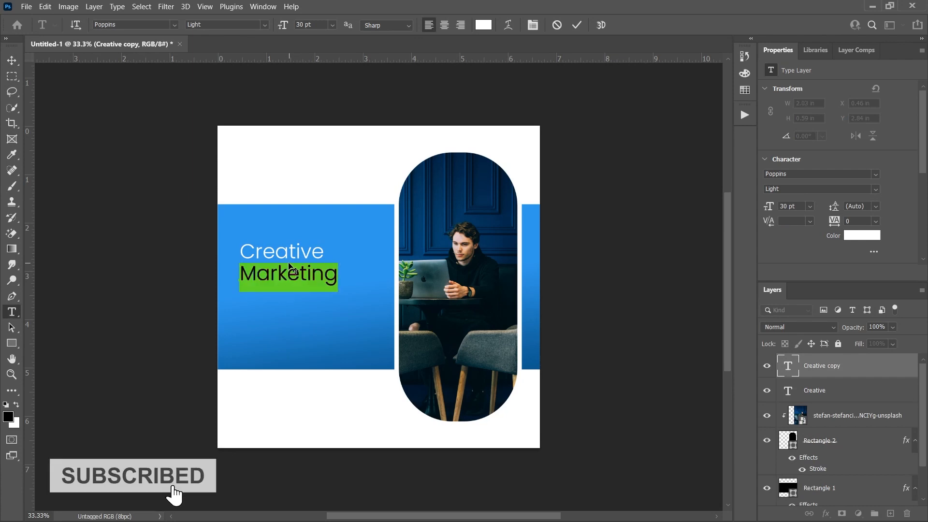
{"action": "left_click", "coordinate": [265, 25]}
{"action": "left_click", "coordinate": [252, 115]}
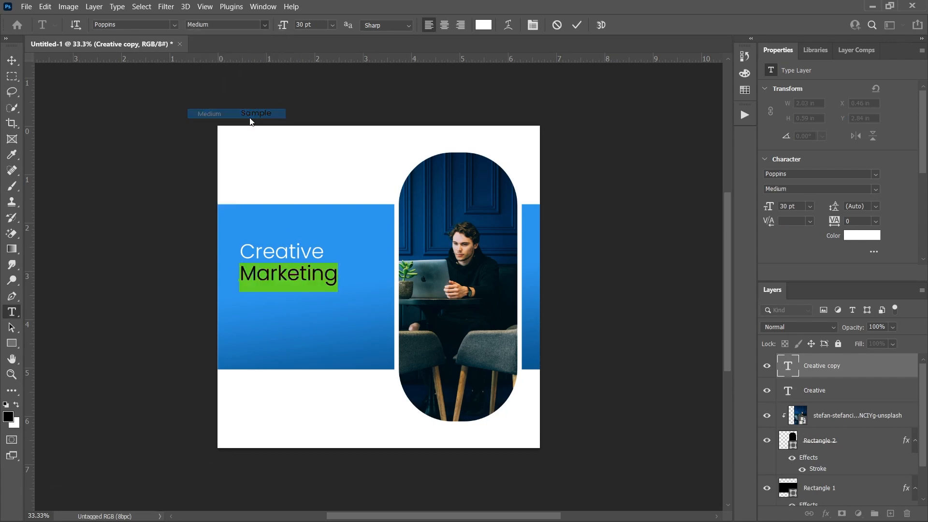
{"action": "left_click", "coordinate": [264, 24]}
{"action": "left_click", "coordinate": [210, 133]}
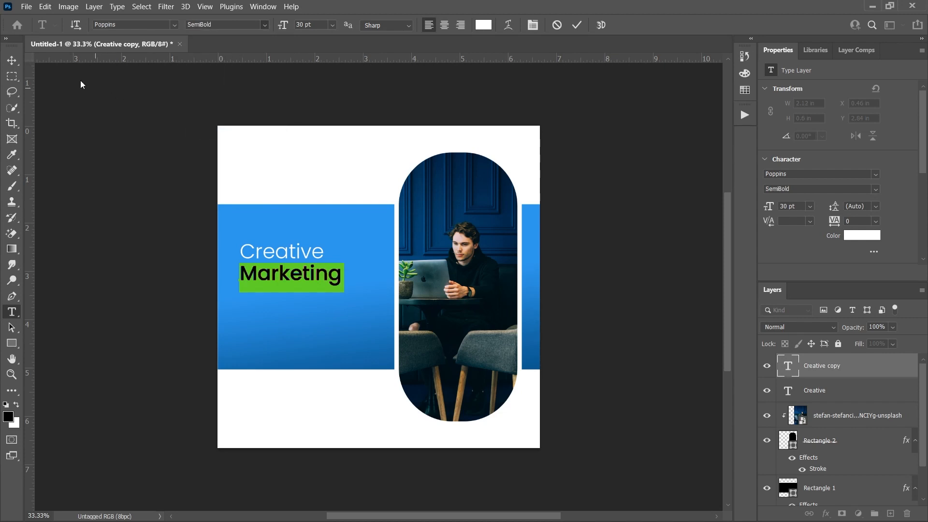
{"action": "left_click", "coordinate": [21, 59]}
{"action": "left_click", "coordinate": [116, 141]}
Duplicate the "Marketing" text directly below it and change the copy's wording to "Agency".
{"action": "left_click", "coordinate": [284, 275]}
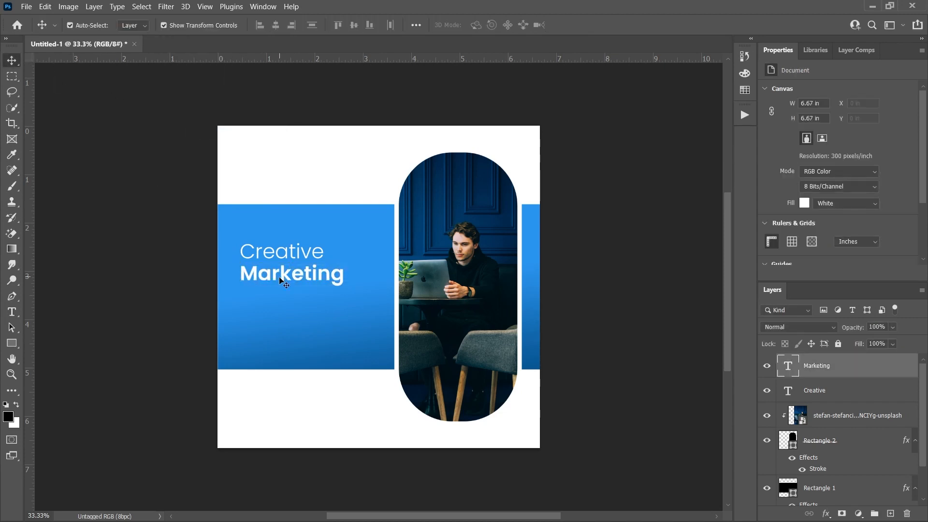
{"action": "left_click_drag", "start_coordinate": [293, 274], "coordinate": [293, 300]}
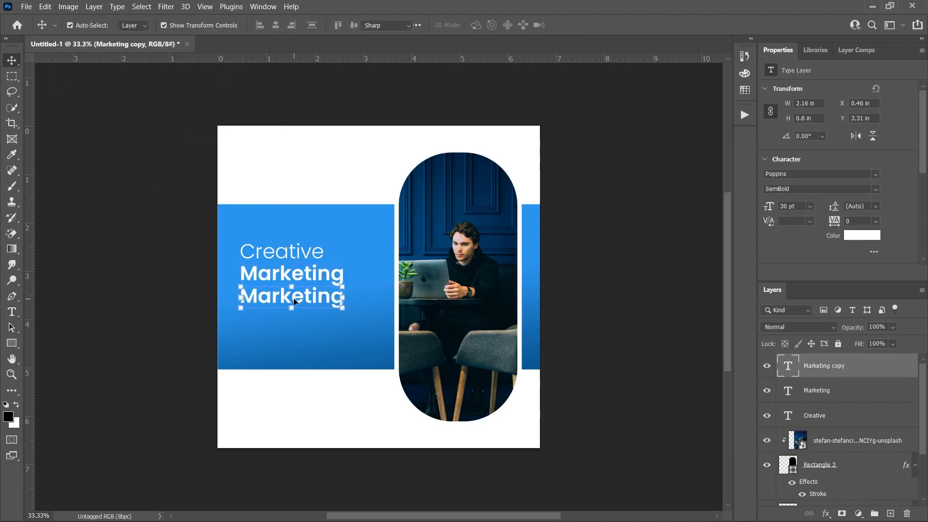
{"action": "double_click", "coordinate": [294, 296]}
{"action": "type", "text": "Agency"}
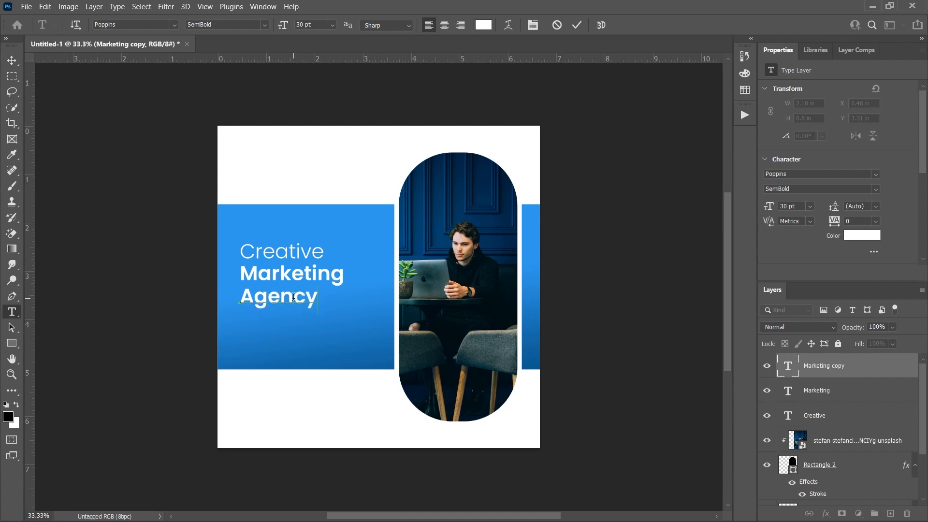
{"action": "key", "text": "ctrl+a"}
{"action": "left_click", "coordinate": [11, 61]}
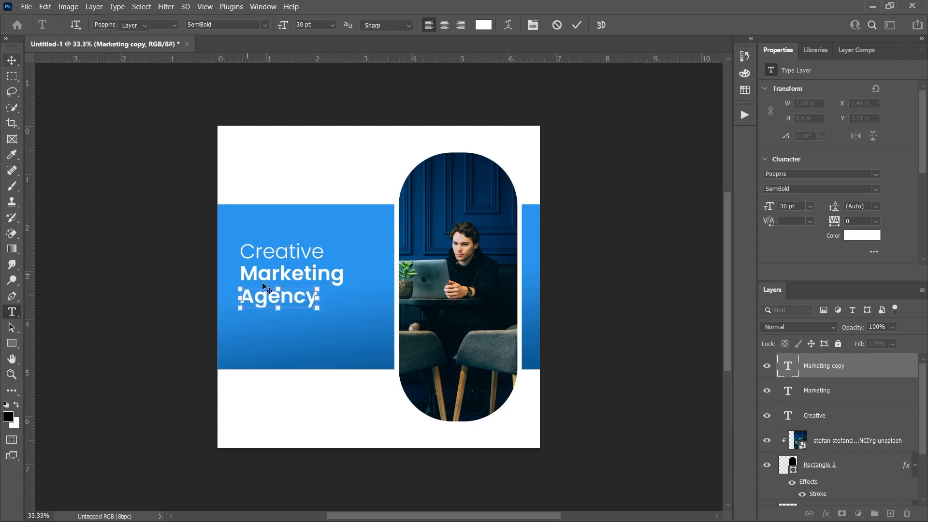
Set the font size of both the "Marketing" and "Agency" texts to 32 pt.
{"action": "left_click", "coordinate": [332, 283], "text": "shift"}
{"action": "left_click", "coordinate": [12, 312]}
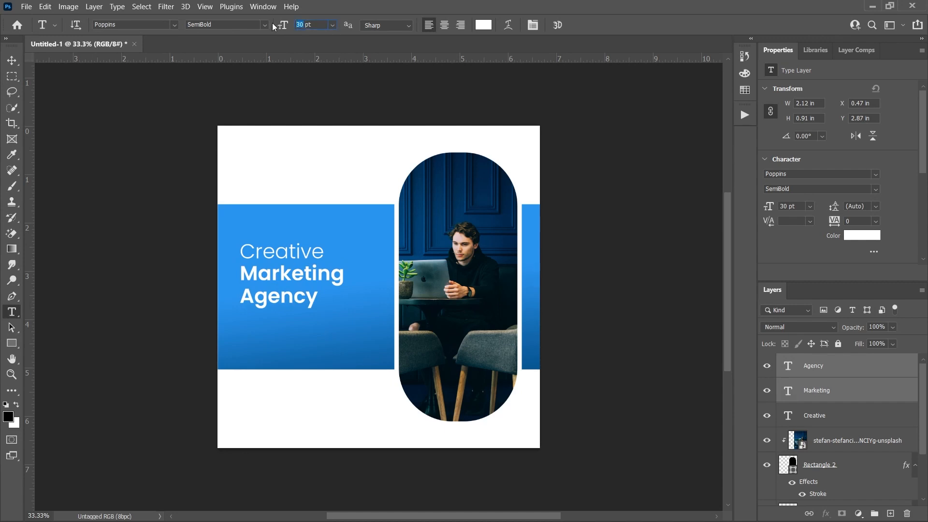
{"action": "type", "text": "32"}
{"action": "key", "text": "Return"}
{"action": "key", "text": "v"}
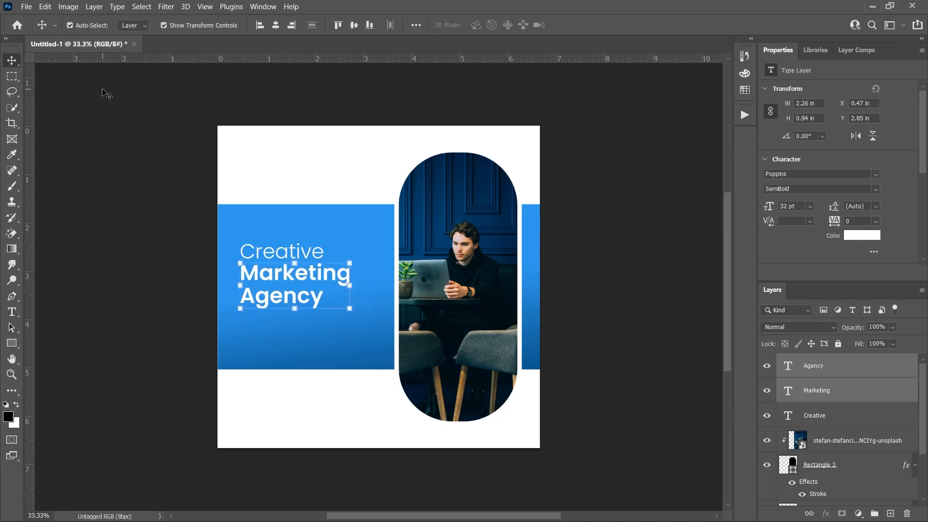
Move the headline lines slightly upward on the blue band and adjust the spacing between them.
{"action": "left_click_drag", "start_coordinate": [286, 250], "coordinate": [269, 269]}
{"action": "left_click_drag", "start_coordinate": [261, 303], "coordinate": [261, 297]}
{"action": "left_click", "coordinate": [174, 290]}
{"action": "scroll", "coordinate": [191, 299], "scroll_direction": "down", "scroll_amount": 1}
{"action": "scroll", "coordinate": [192, 299], "scroll_direction": "down", "scroll_amount": 3}
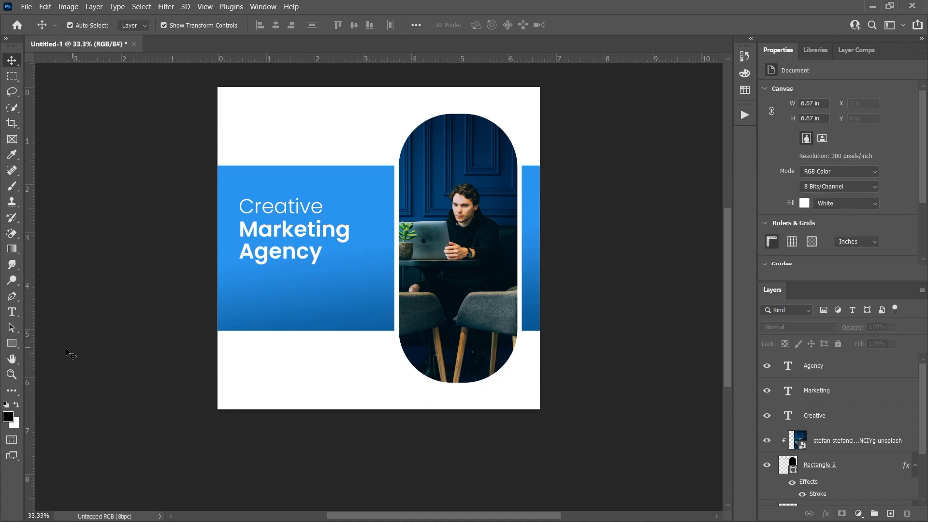
Draw a horizontal line about 1.81 in long below "Agency" with no fill and a white stroke.
{"action": "right_click", "coordinate": [12, 344]}
{"action": "left_click", "coordinate": [53, 379]}
{"action": "left_click_drag", "start_coordinate": [240, 279], "coordinate": [327, 279]}
{"action": "left_click", "coordinate": [136, 25]}
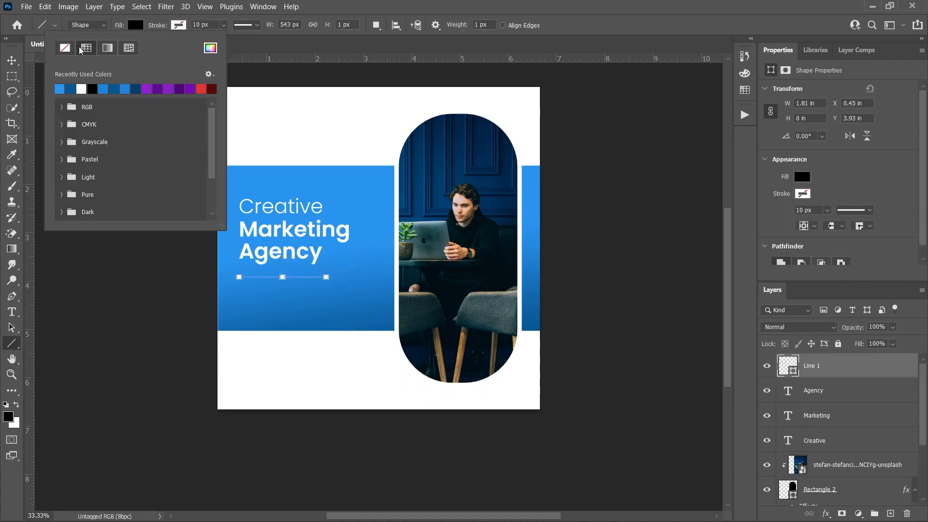
{"action": "left_click", "coordinate": [64, 50]}
{"action": "left_click", "coordinate": [179, 25]}
{"action": "left_click", "coordinate": [128, 88]}
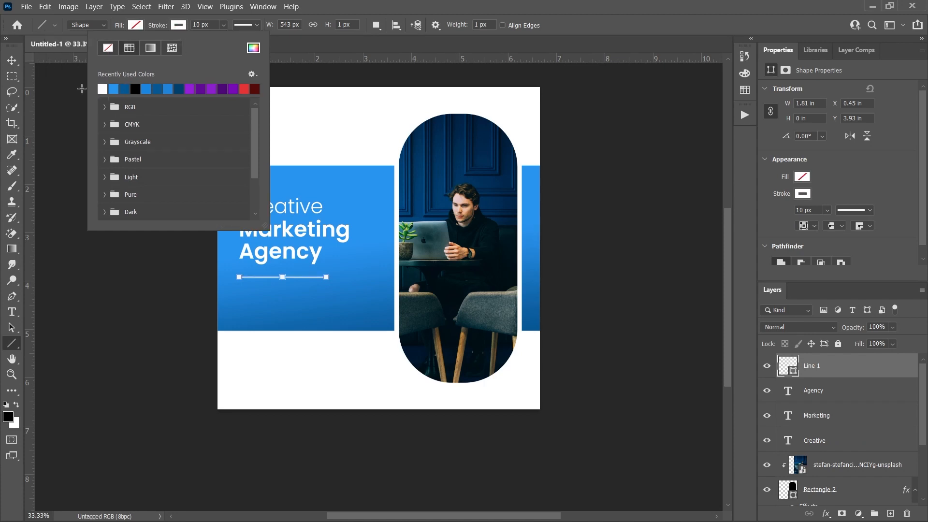
{"action": "left_click", "coordinate": [16, 66]}
{"action": "left_click", "coordinate": [183, 279]}
Move the white line up closer to "Agency" and shorten it to about 1.33 in.
{"action": "key", "text": "z"}
{"action": "left_click_drag", "start_coordinate": [263, 254], "coordinate": [295, 258]}
{"action": "key", "text": "v"}
{"action": "left_click_drag", "start_coordinate": [300, 307], "coordinate": [300, 292]}
{"action": "left_click_drag", "start_coordinate": [411, 290], "coordinate": [355, 293]}
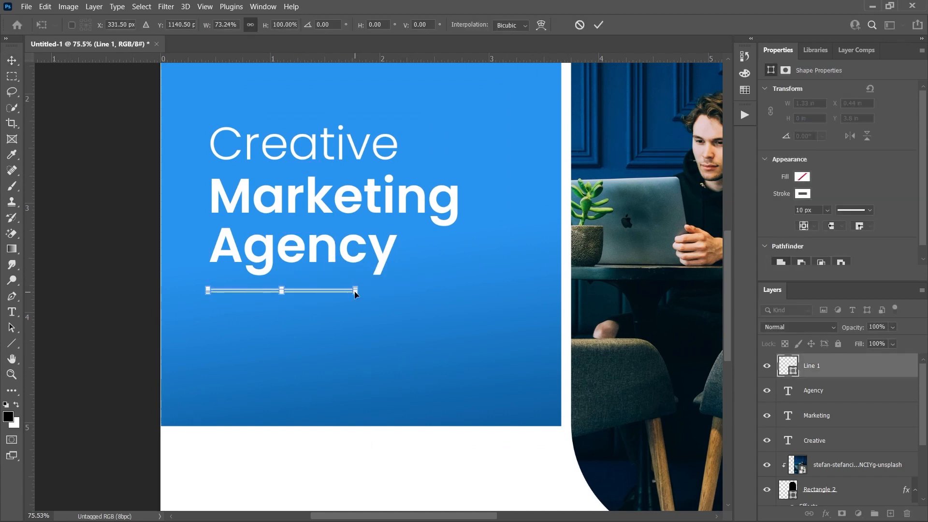
{"action": "key", "text": "Return"}
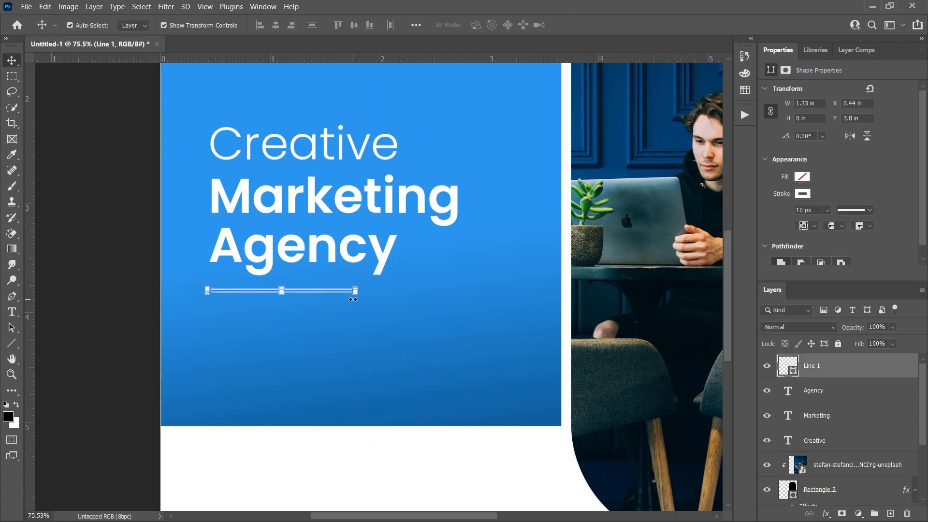
Set the white line's stroke width to 6 px and deselect the line.
{"action": "left_click", "coordinate": [11, 343]}
{"action": "type", "text": "6"}
{"action": "key", "text": "Return"}
{"action": "left_click", "coordinate": [12, 60]}
{"action": "left_click", "coordinate": [80, 103]}
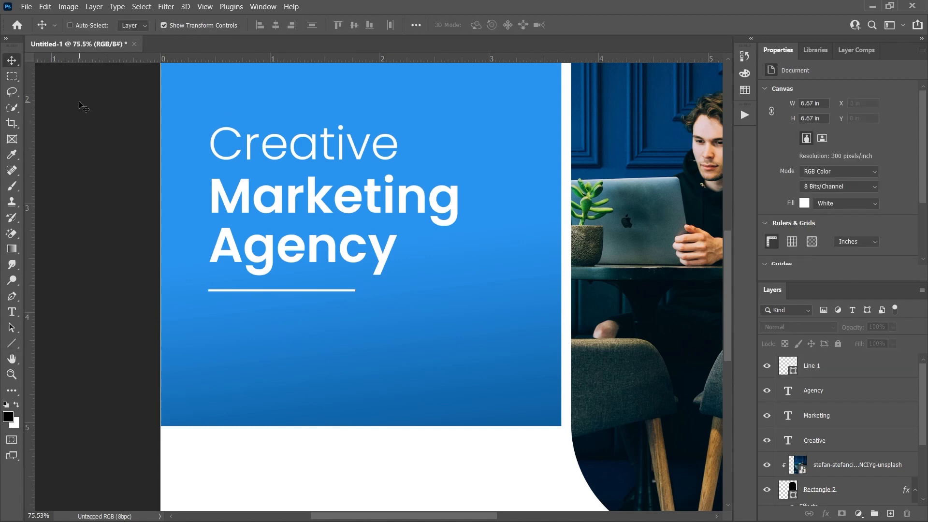
Add a placeholder paragraph text box about 2.24 by 0.64 in below the line, set in Poppins Regular at 10 pt.
{"action": "key", "text": "ctrl+0"}
{"action": "key", "text": "t"}
{"action": "left_click_drag", "start_coordinate": [189, 333], "coordinate": [337, 375]}
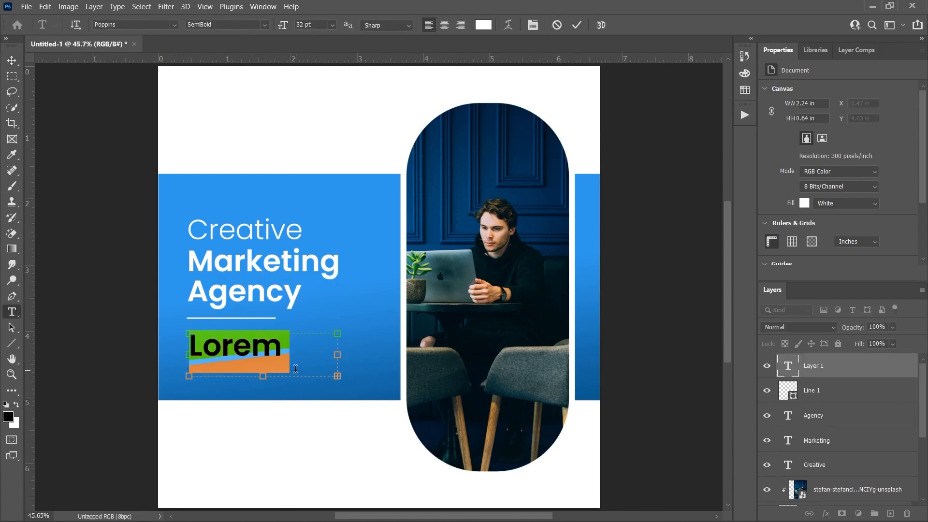
{"action": "left_click", "coordinate": [332, 25]}
{"action": "left_click", "coordinate": [315, 107]}
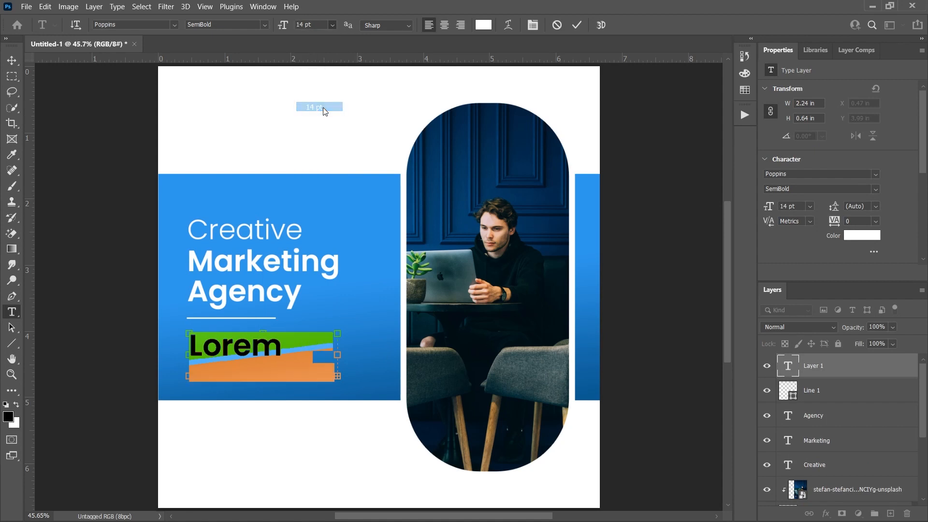
{"action": "left_click", "coordinate": [332, 25]}
{"action": "left_click", "coordinate": [314, 80]}
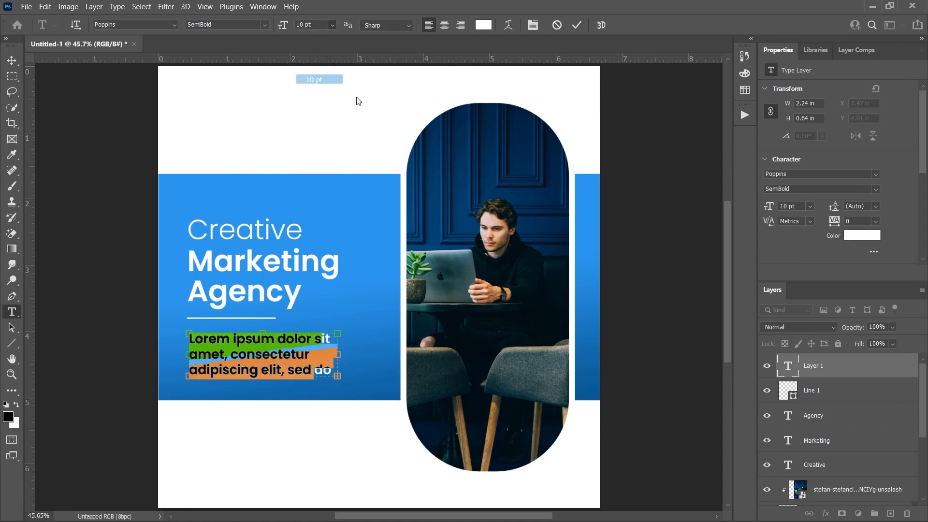
{"action": "left_click", "coordinate": [261, 25]}
{"action": "left_click", "coordinate": [211, 94]}
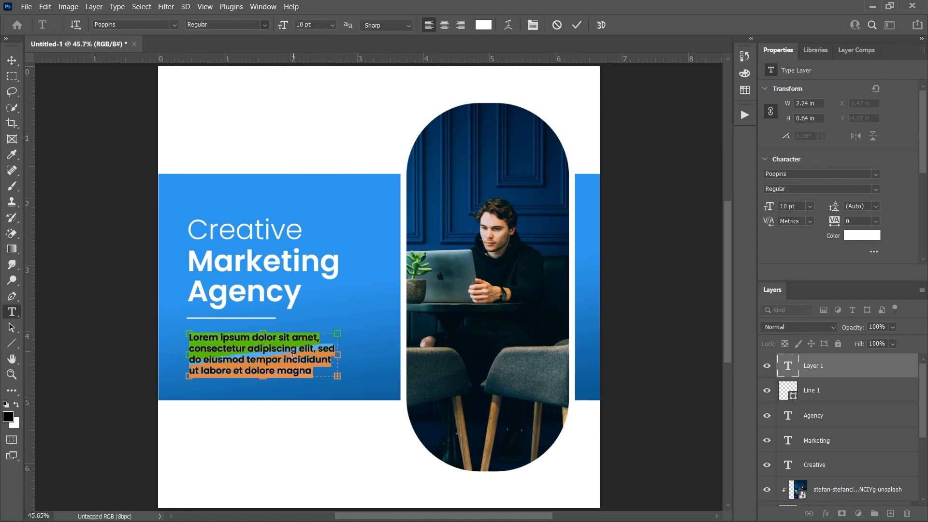
Shorten the paragraph to "Lorem ipsum dolor sit amet, consectetur adipiscing elit, sed do eiusmod tempor nas".
{"action": "left_click_drag", "start_coordinate": [286, 359], "coordinate": [337, 414]}
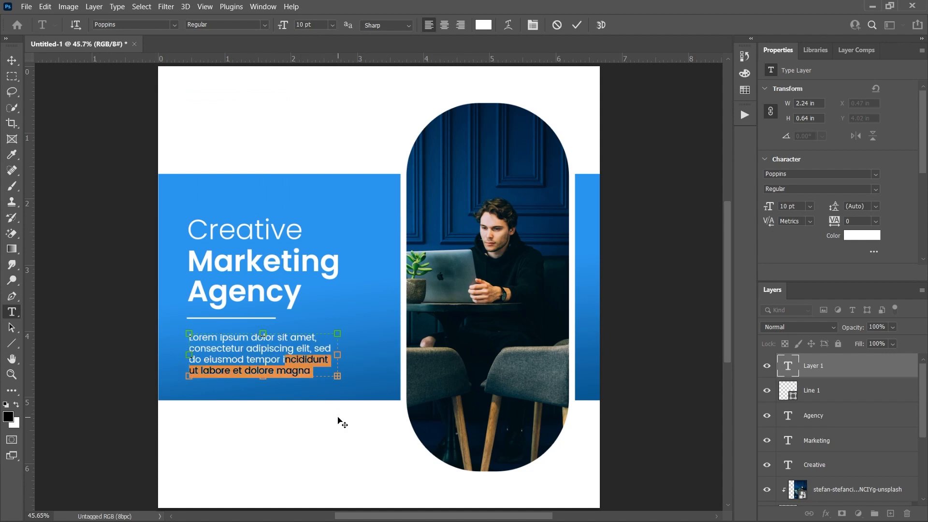
{"action": "type", "text": "aliqua. Quis ipsum suspendisse ultrices"}
{"action": "left_click_drag", "start_coordinate": [283, 360], "coordinate": [348, 403]}
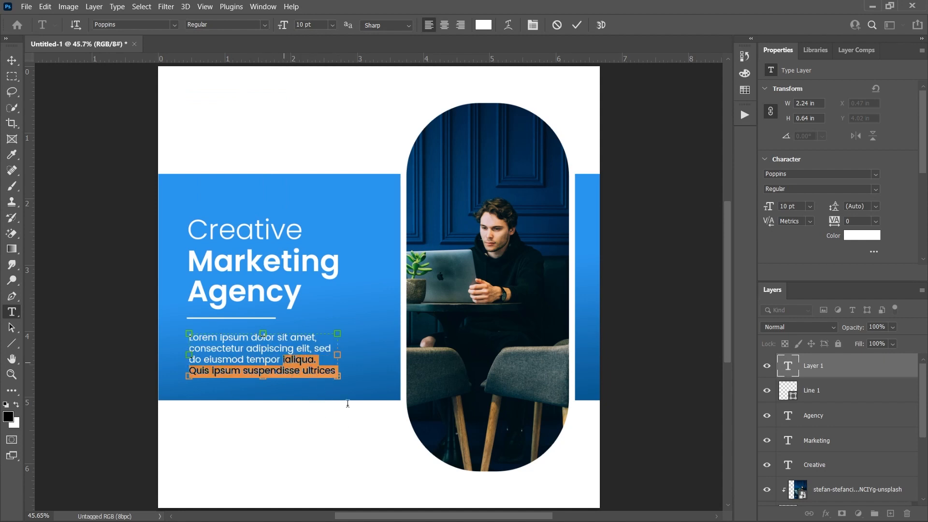
{"action": "key", "text": "ctrl+v"}
{"action": "key", "text": "shift+Down"}
{"action": "key", "text": "shift+Down"}
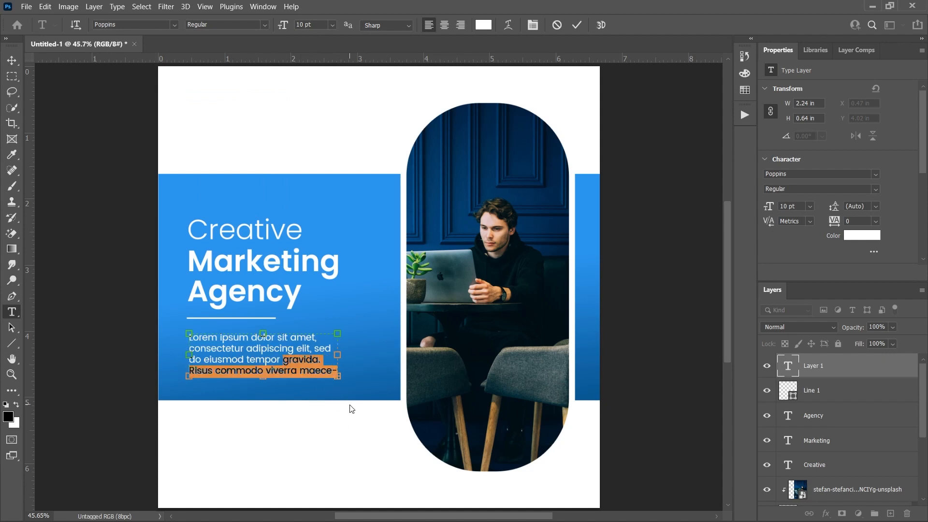
{"action": "key", "text": "BackSpace"}
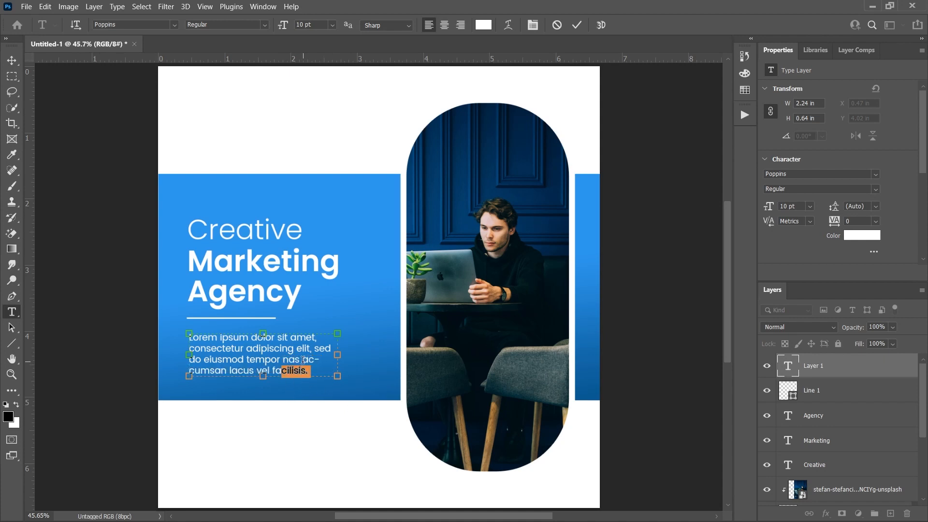
{"action": "left_click_drag", "start_coordinate": [303, 360], "coordinate": [188, 336]}
{"action": "key", "text": "ctrl+a"}
{"action": "key", "text": "BackSpace"}
{"action": "type", "text": "Lorem ipsum dolor sit amet, consectetur adipiscing elit, sed do eiusmod tempor nas"}
Set the paragraph's font size to 9 pt and nudge the text up toward the white line.
{"action": "key", "text": "ctrl+a"}
{"action": "left_click", "coordinate": [332, 25]}
{"action": "left_click", "coordinate": [316, 73]}
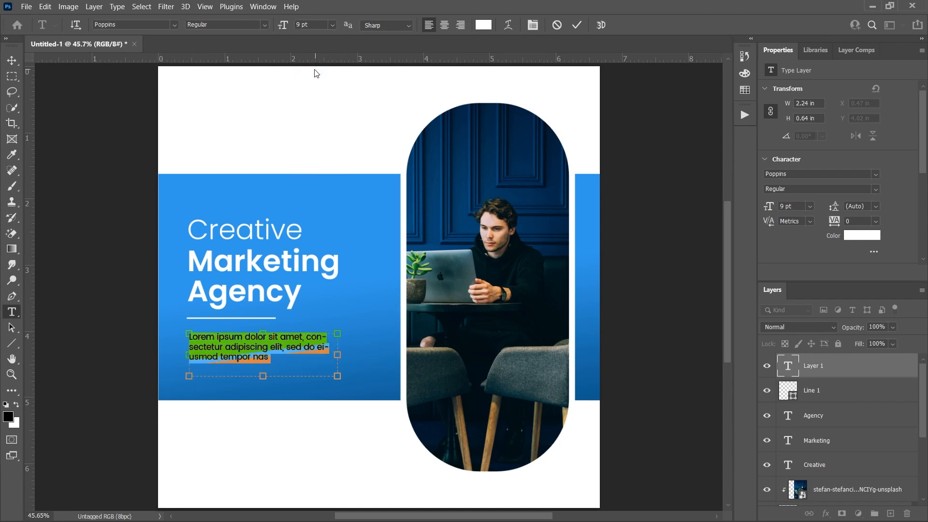
{"action": "left_click", "coordinate": [12, 59]}
{"action": "left_click_drag", "start_coordinate": [246, 354], "coordinate": [245, 349]}
Group the headline, line and paragraph layers and center the group vertically on the blue band.
{"action": "scroll", "coordinate": [821, 415], "scroll_direction": "down", "scroll_amount": 1}
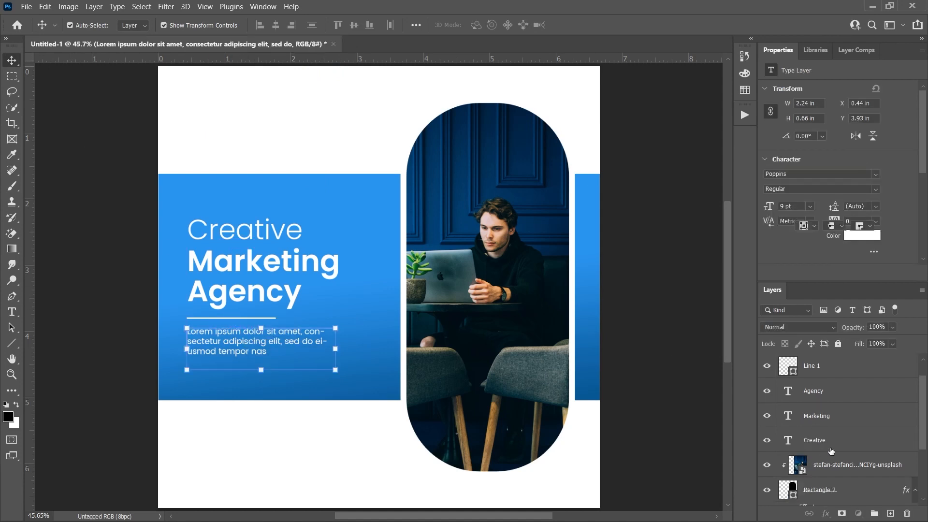
{"action": "left_click", "coordinate": [822, 439], "text": "shift"}
{"action": "left_click", "coordinate": [874, 514]}
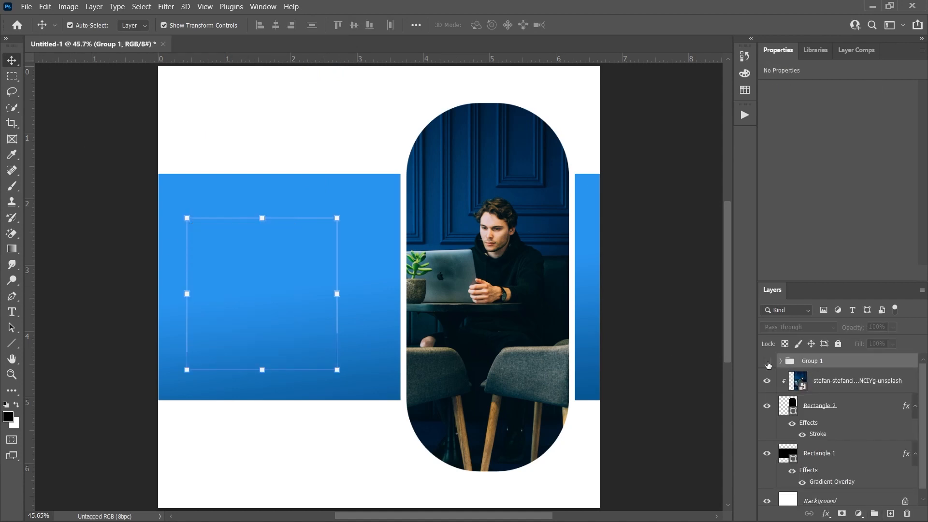
{"action": "left_click", "coordinate": [822, 453], "text": "ctrl"}
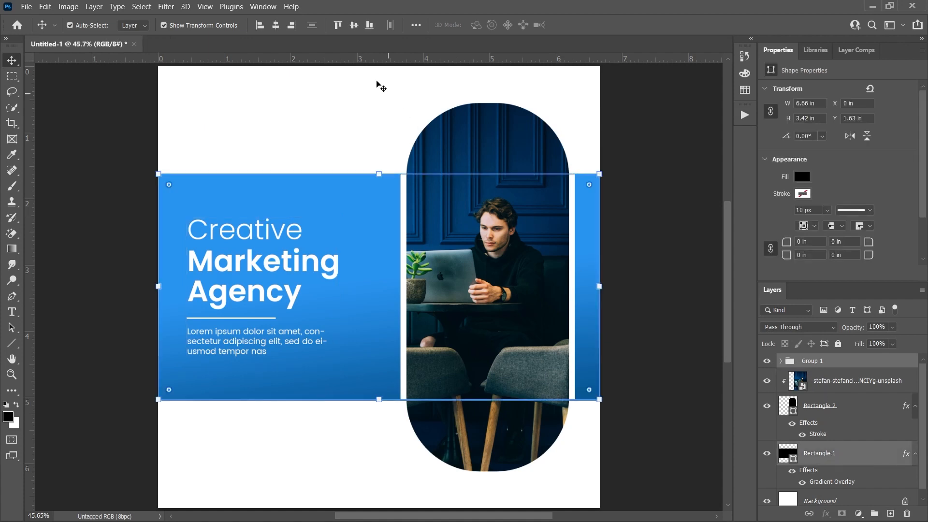
{"action": "left_click", "coordinate": [353, 27]}
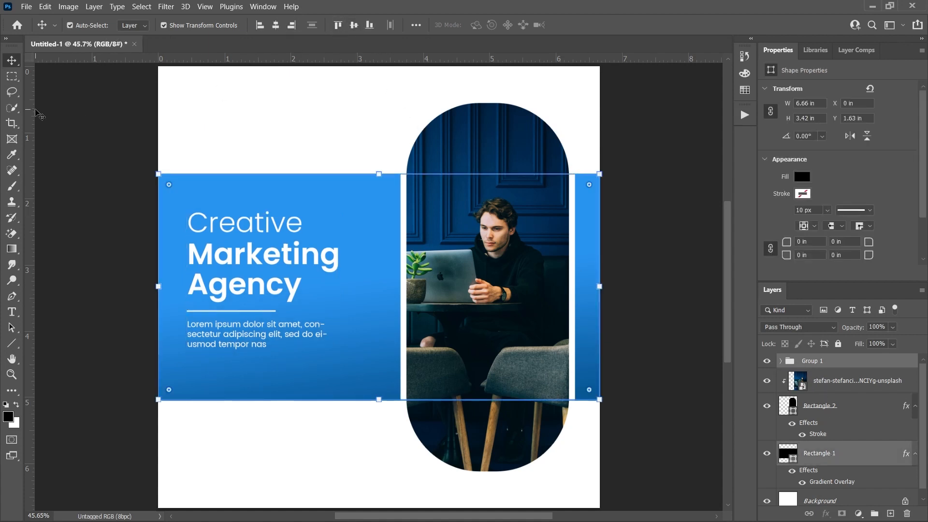
{"action": "left_click", "coordinate": [87, 128]}
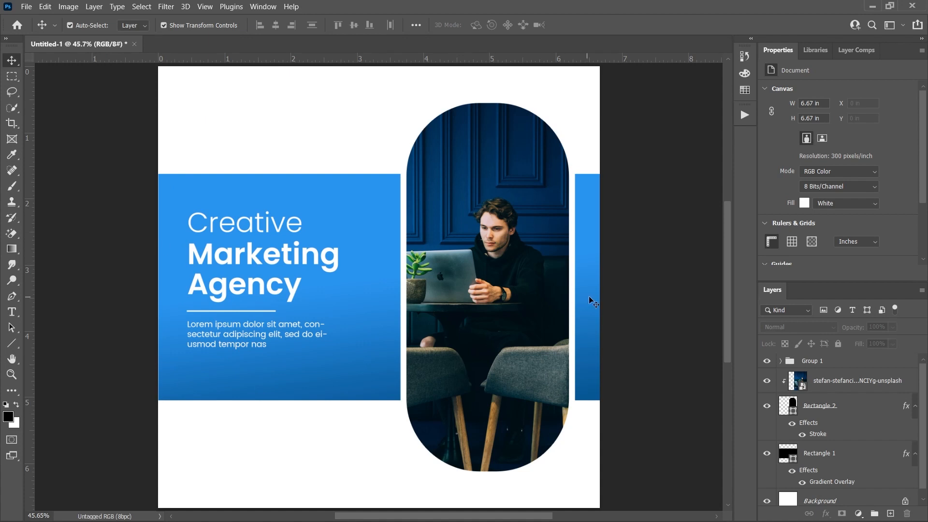
Add the text "Call for Details" in black (000000) on the white area below the blue band.
{"action": "key", "text": "t"}
{"action": "left_click", "coordinate": [314, 455]}
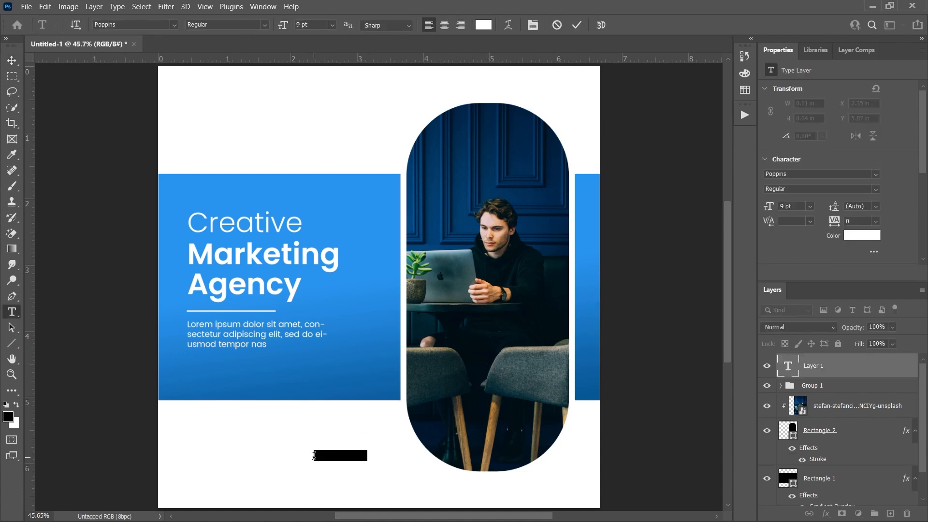
{"action": "type", "text": "ww"}
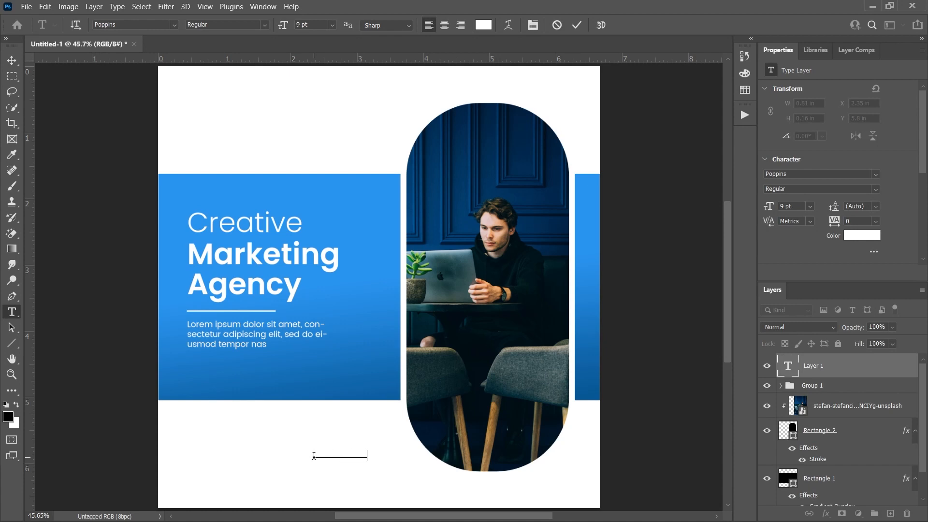
{"action": "key", "text": "ctrl+a"}
{"action": "left_click", "coordinate": [484, 25]}
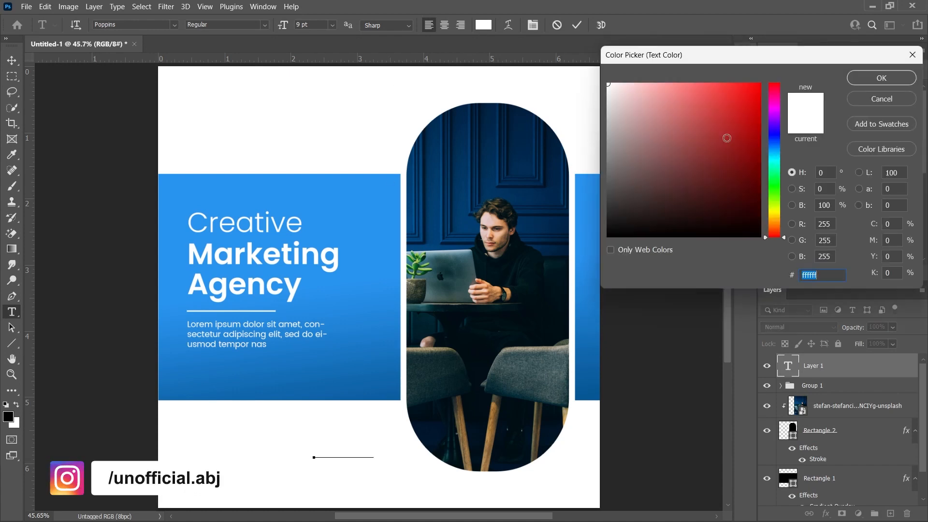
{"action": "type", "text": "000000"}
{"action": "left_click", "coordinate": [883, 79]}
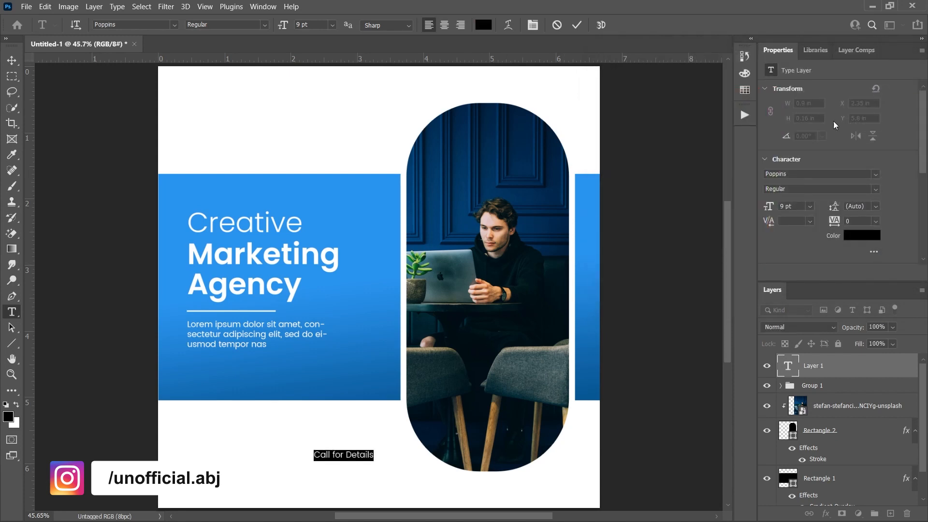
{"action": "key", "text": "ctrl+Return"}
Move "Call for Details" left, duplicate it directly below and replace the copy's wording with the contact phone number.
{"action": "key", "text": "v"}
{"action": "left_click_drag", "start_coordinate": [352, 456], "coordinate": [286, 476]}
{"action": "double_click", "coordinate": [286, 475]}
{"action": "type", "text": "+977-980-000-0000"}
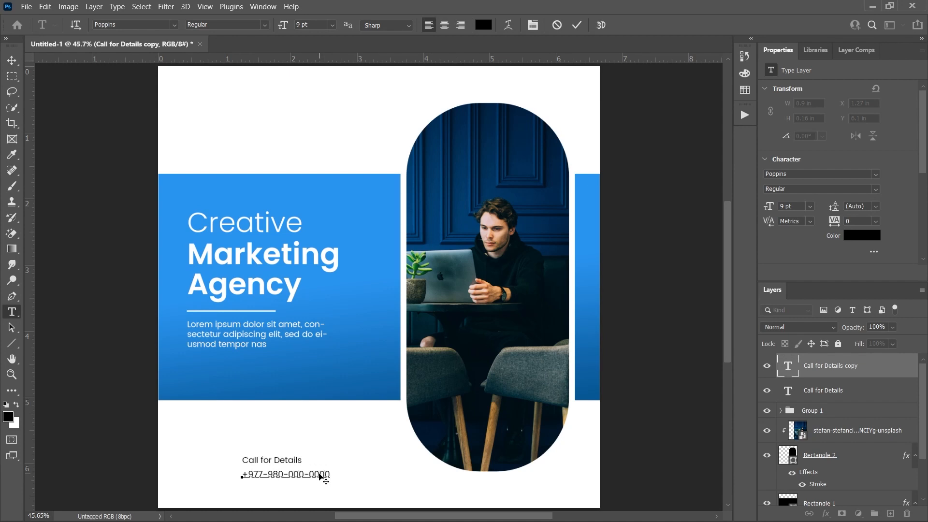
Set the phone number text to SemiBold at 12 pt.
{"action": "key", "text": "ctrl+a"}
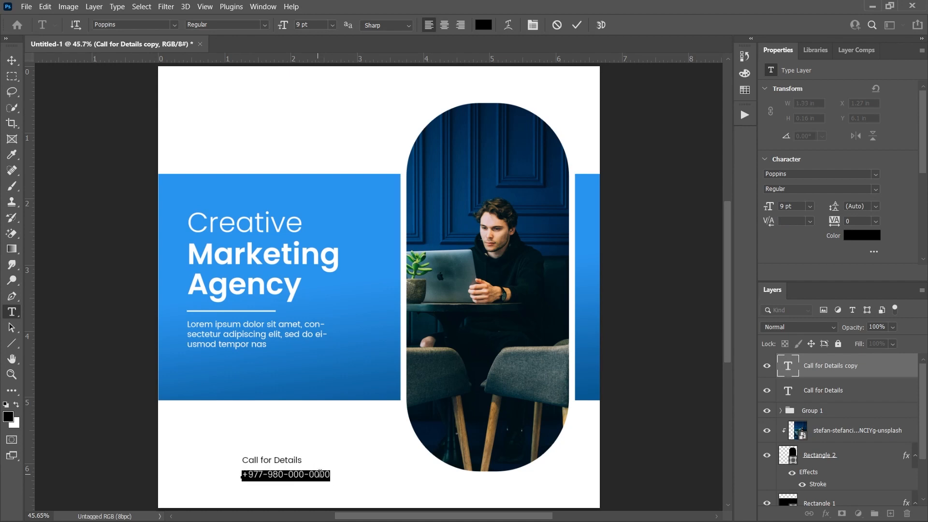
{"action": "left_click", "coordinate": [261, 25]}
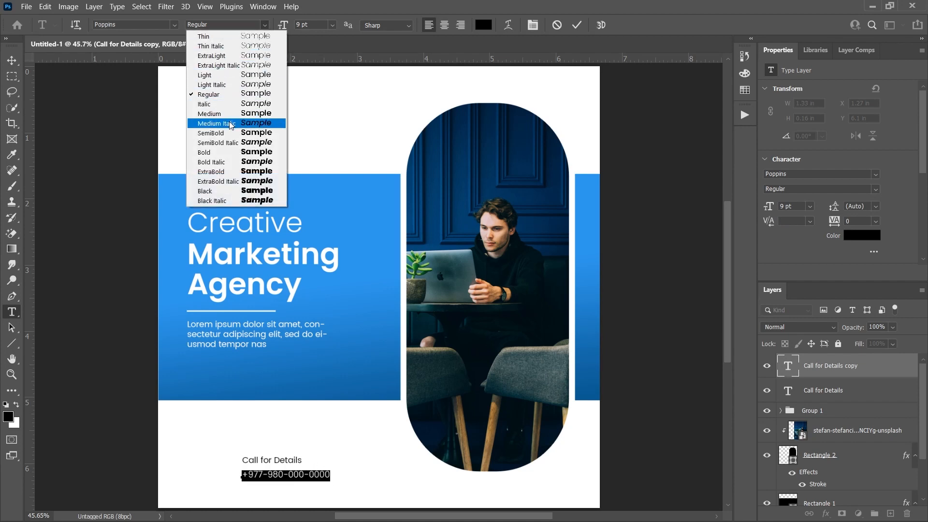
{"action": "left_click", "coordinate": [225, 131]}
{"action": "left_click", "coordinate": [332, 25]}
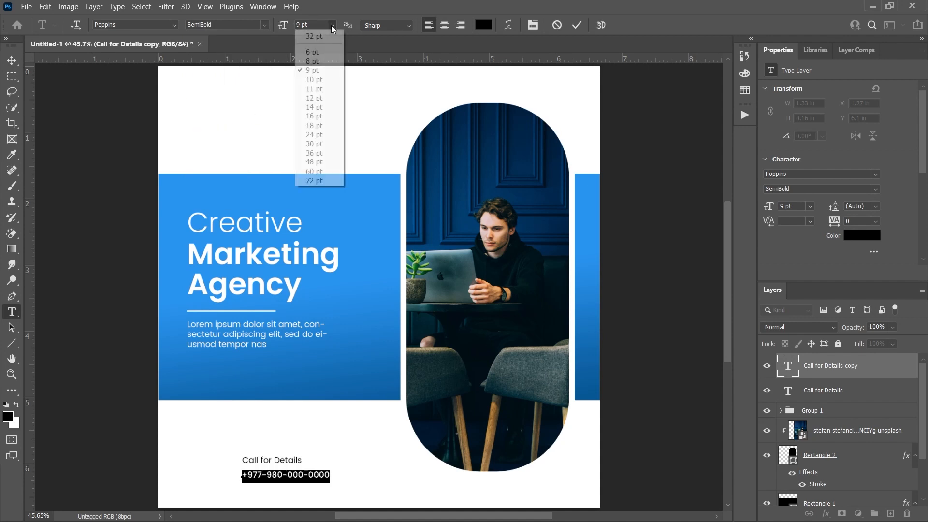
{"action": "left_click", "coordinate": [322, 103]}
{"action": "left_click", "coordinate": [11, 60]}
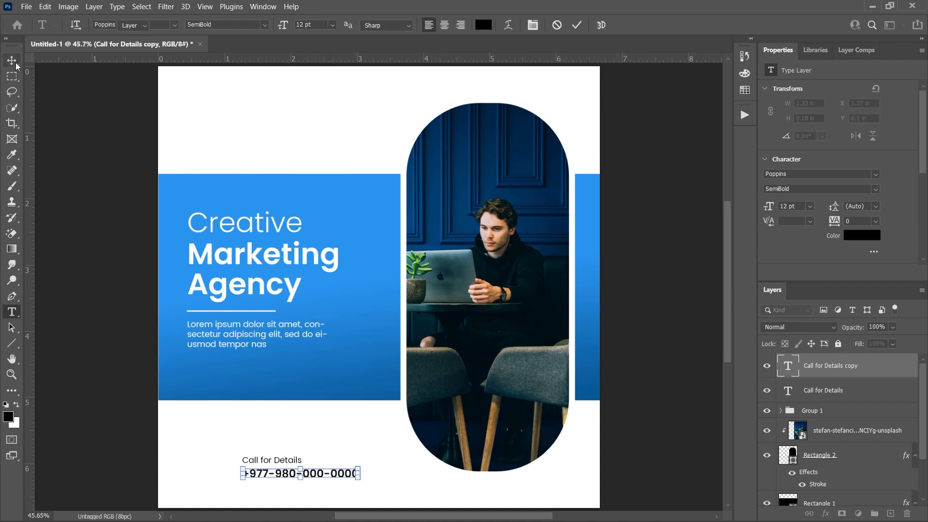
Move "Call for Details" and the phone number further left on the white area and adjust their spacing.
{"action": "left_click_drag", "start_coordinate": [127, 425], "coordinate": [278, 511]}
{"action": "left_click", "coordinate": [220, 455]}
{"action": "mouse_move", "coordinate": [253, 441]}
{"action": "left_mouse_down"}
{"action": "mouse_move", "coordinate": [223, 439]}
{"action": "mouse_move", "coordinate": [287, 455]}
{"action": "mouse_move", "coordinate": [257, 455]}
{"action": "left_mouse_up"}
{"action": "key", "text": "Escape"}
{"action": "left_click", "coordinate": [274, 412]}
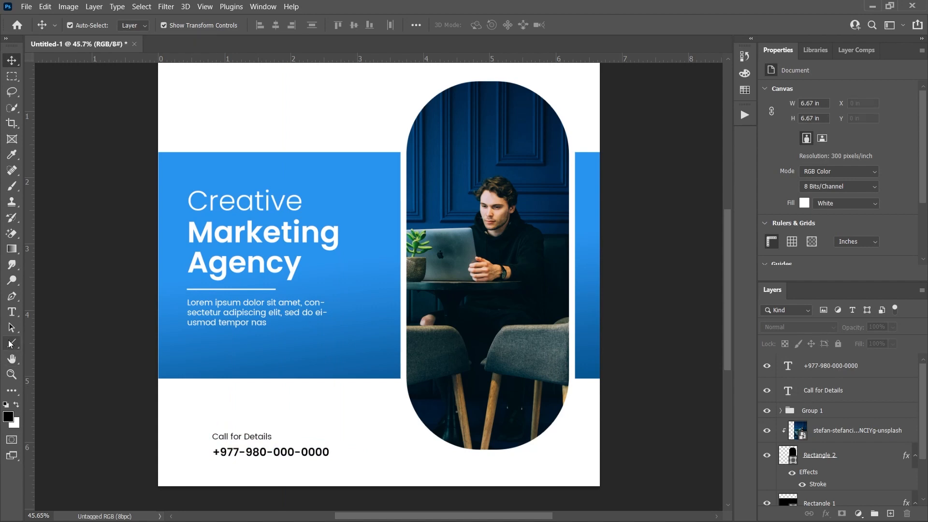
Draw a circle about 0.46 in in diameter just above "Call for Details".
{"action": "right_click", "coordinate": [11, 344]}
{"action": "left_click", "coordinate": [53, 381]}
{"action": "left_click_drag", "start_coordinate": [242, 430], "coordinate": [236, 425]}
Apply the blue Gradient Overlay layer style to the circle and reposition the gradient within it.
{"action": "right_click", "coordinate": [856, 366]}
{"action": "left_click", "coordinate": [773, 34]}
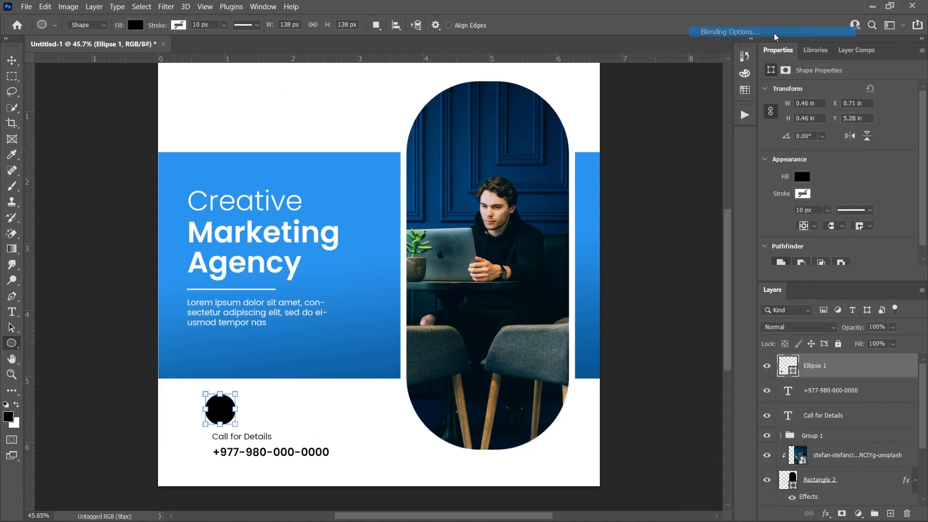
{"action": "left_click", "coordinate": [454, 264]}
{"action": "left_click", "coordinate": [454, 264]}
{"action": "left_click", "coordinate": [455, 277]}
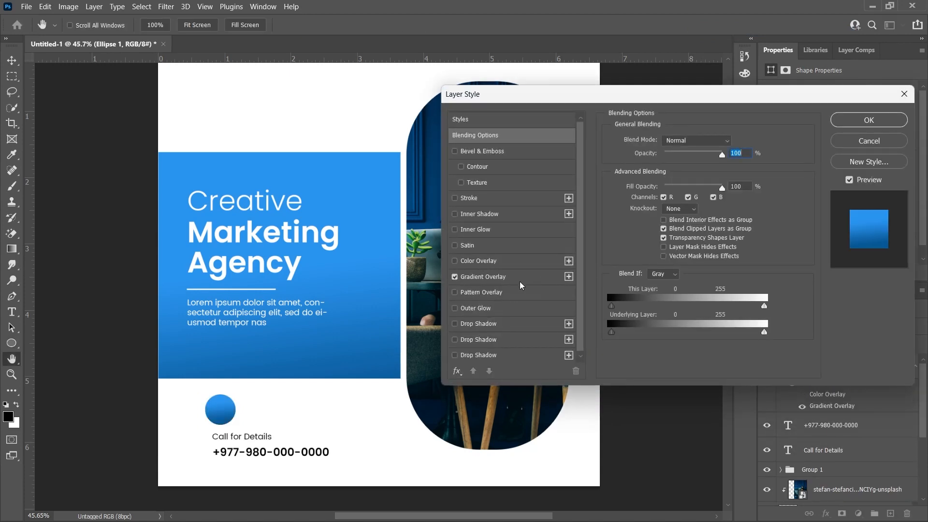
{"action": "left_click_drag", "start_coordinate": [227, 405], "coordinate": [231, 409]}
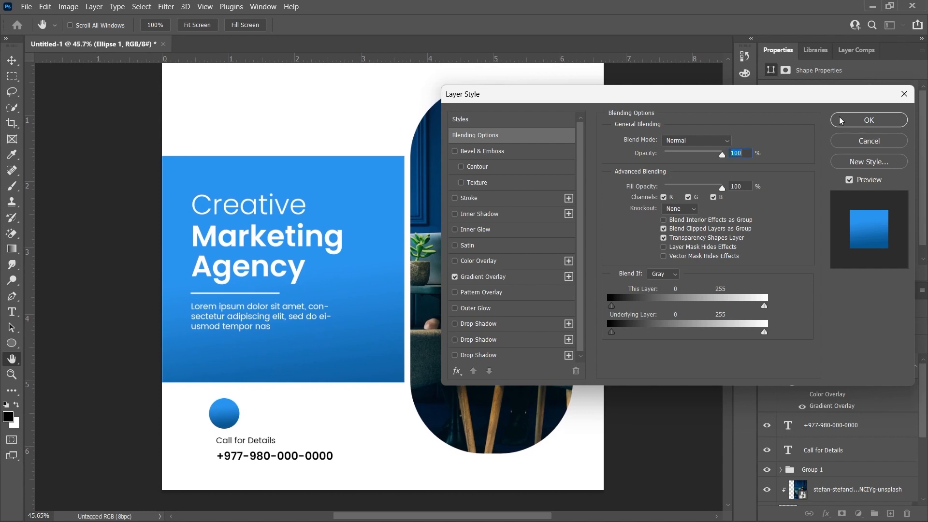
{"action": "left_click", "coordinate": [483, 277]}
{"action": "left_click_drag", "start_coordinate": [241, 420], "coordinate": [224, 430]}
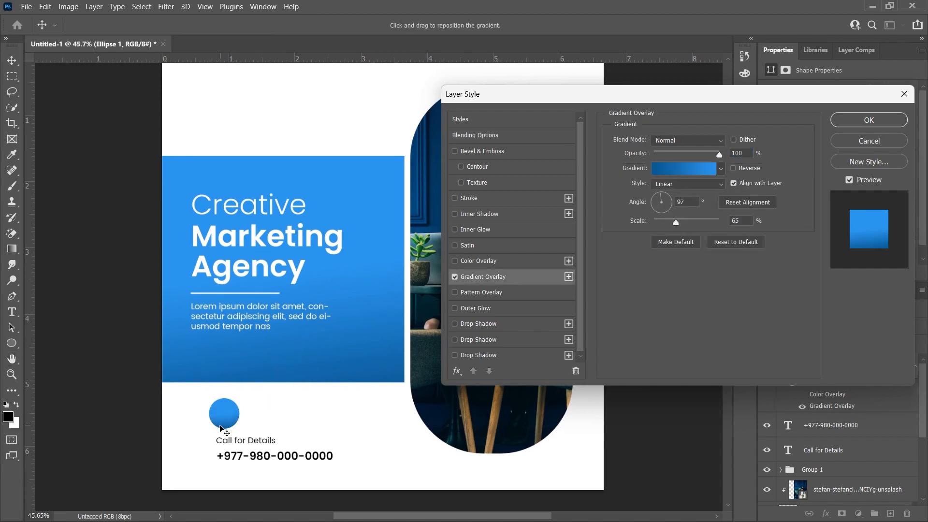
{"action": "left_click", "coordinate": [868, 120]}
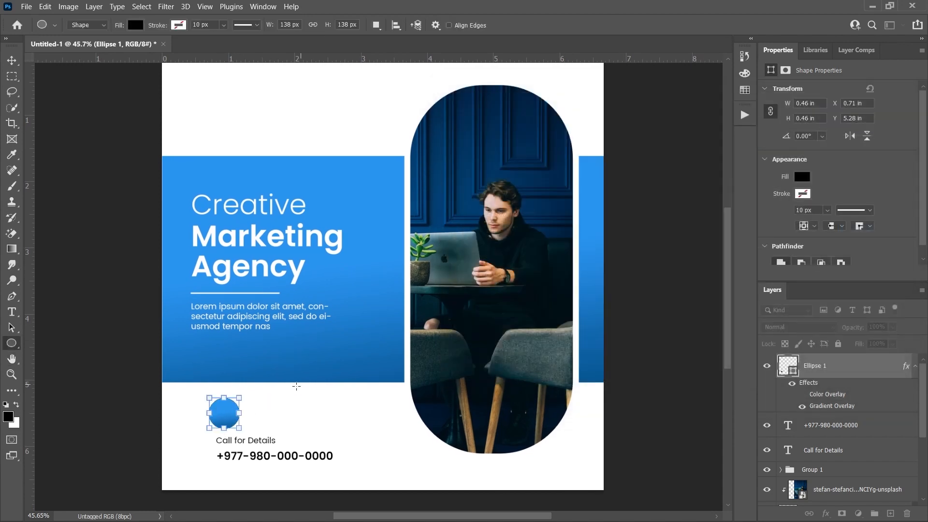
Move the blue circle beside the contact text and shift both text lines closer to it with tighter spacing.
{"action": "key", "text": "z"}
{"action": "left_click_drag", "start_coordinate": [235, 406], "coordinate": [266, 406]}
{"action": "scroll", "coordinate": [285, 348], "scroll_direction": "down", "scroll_amount": 3}
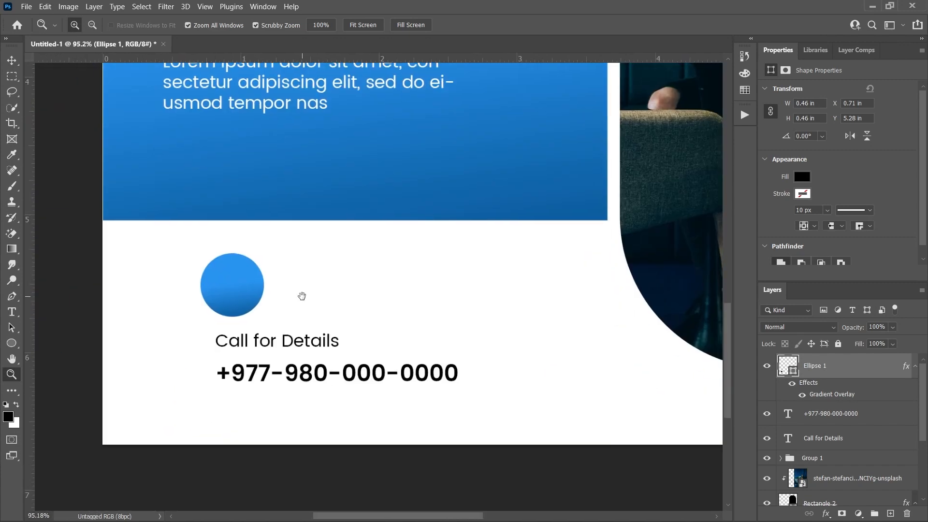
{"action": "key", "text": "v"}
{"action": "left_click_drag", "start_coordinate": [245, 278], "coordinate": [179, 360]}
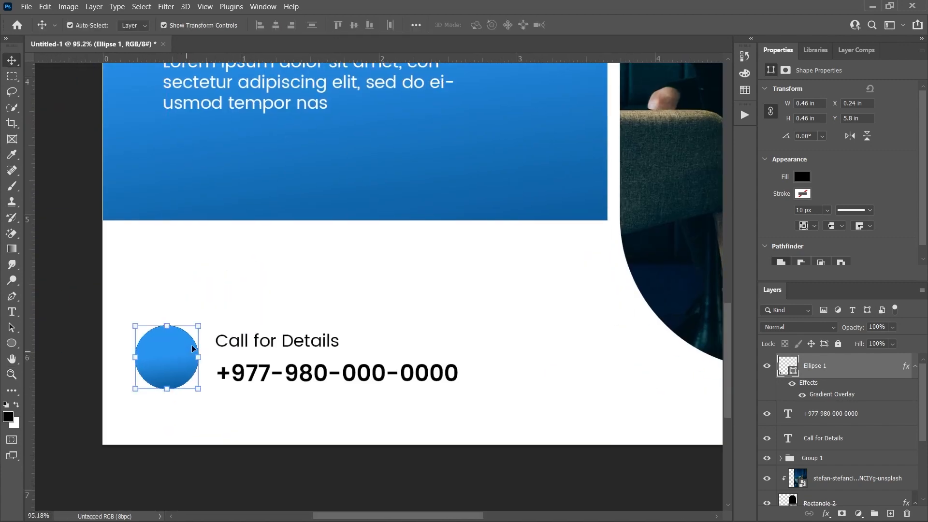
{"action": "left_click_drag", "start_coordinate": [282, 346], "coordinate": [304, 372]}
Place Call-Icon.png as an embedded image directly above the circle layer.
{"action": "left_click", "coordinate": [179, 369]}
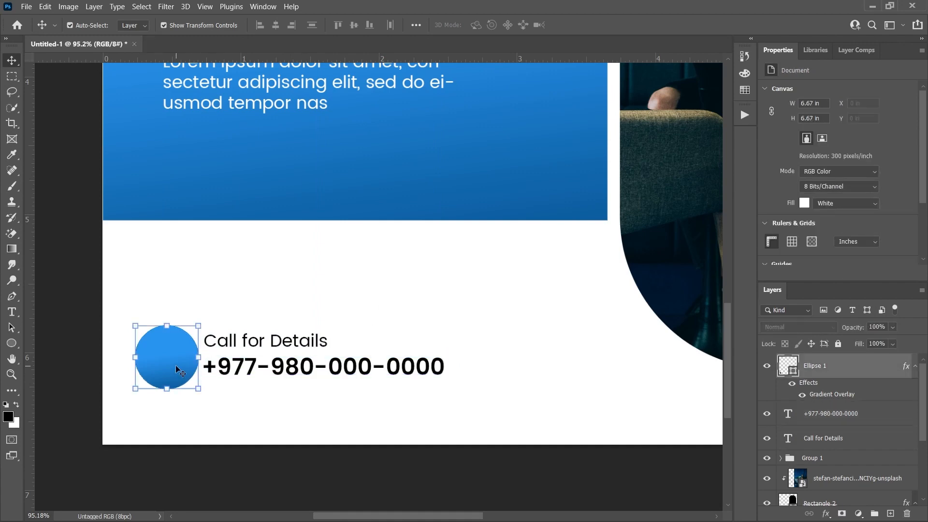
{"action": "left_click", "coordinate": [26, 6]}
{"action": "left_click", "coordinate": [49, 257]}
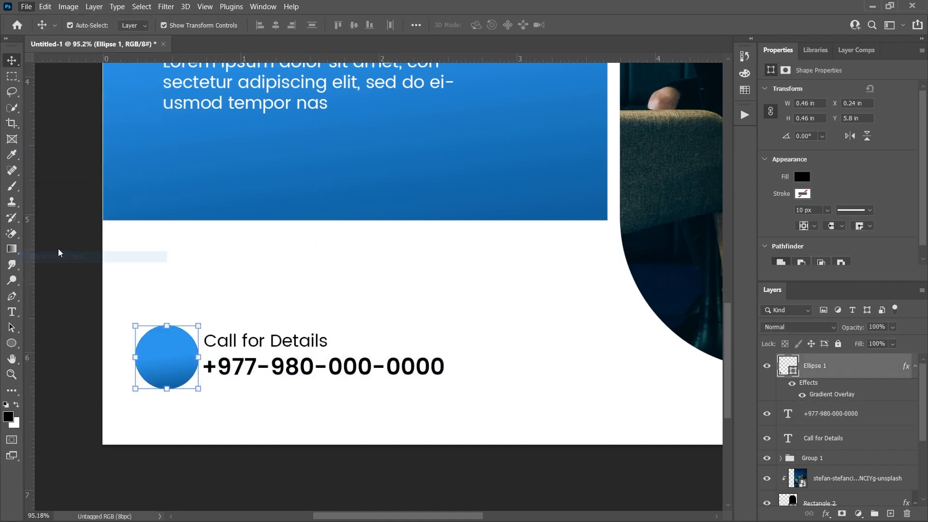
{"action": "double_click", "coordinate": [140, 344]}
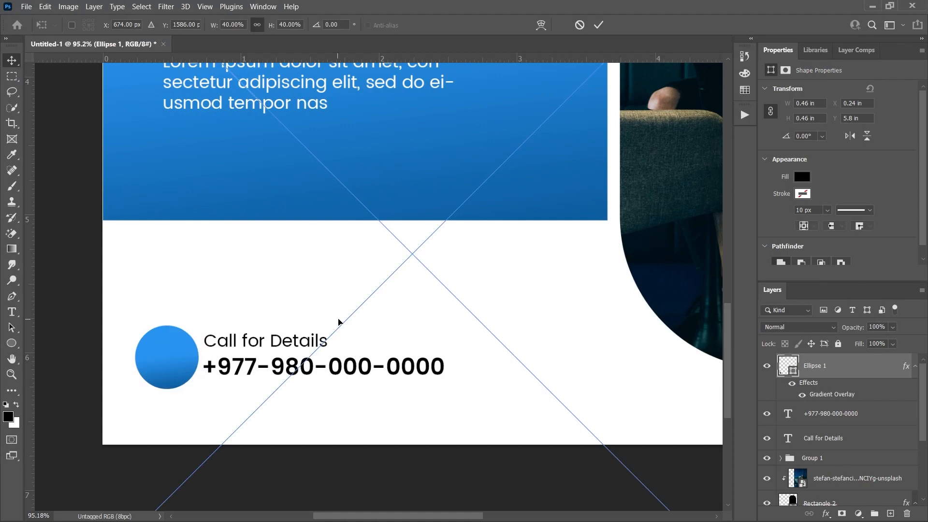
{"action": "key", "text": "Return"}
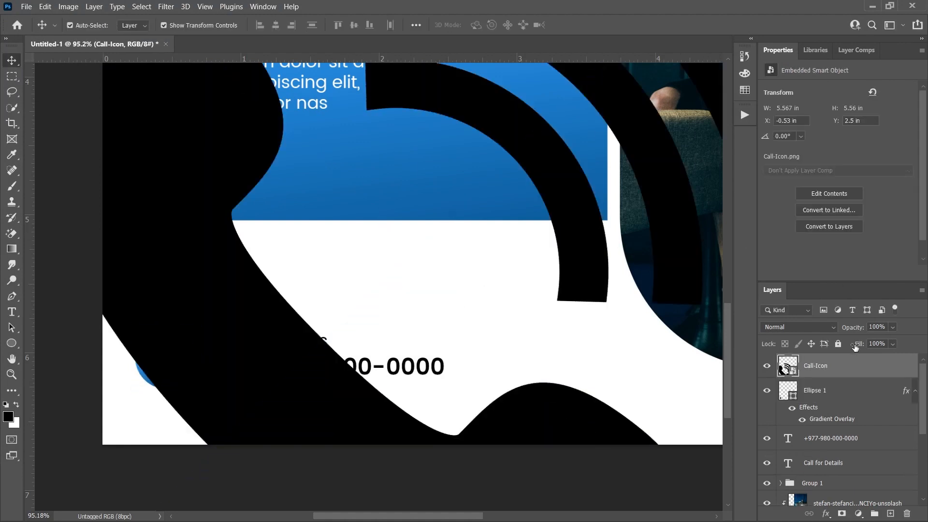
Apply a white (ffffff) Color Overlay layer style to the call icon.
{"action": "right_click", "coordinate": [849, 370]}
{"action": "left_click", "coordinate": [797, 9]}
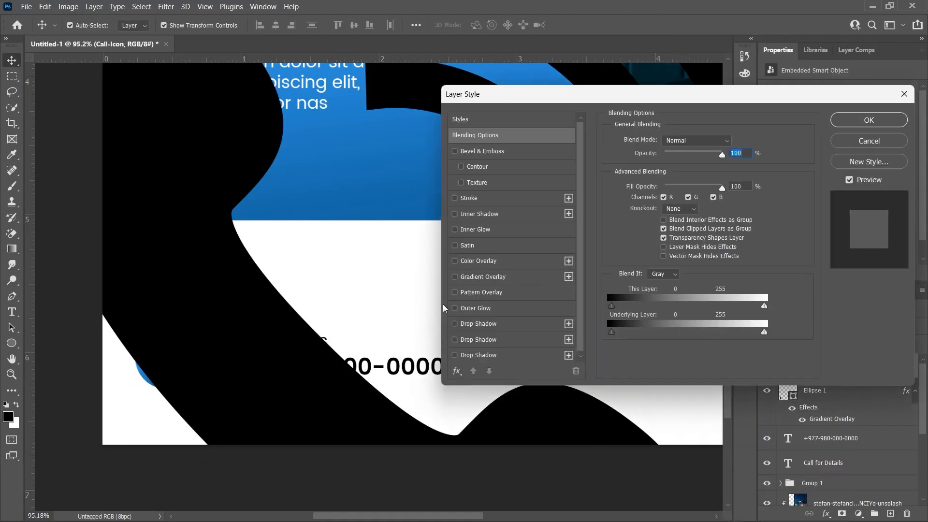
{"action": "left_click", "coordinate": [454, 260]}
{"action": "left_click", "coordinate": [521, 266]}
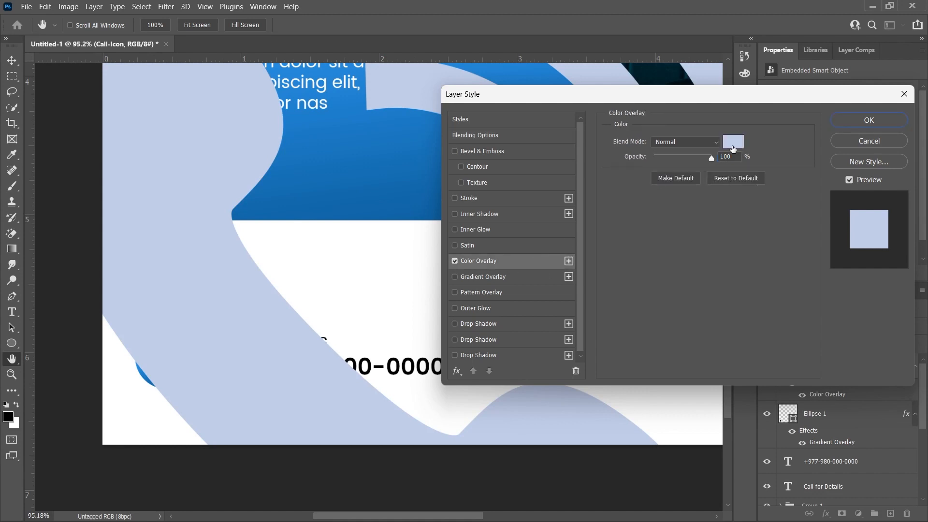
{"action": "left_click", "coordinate": [733, 142]}
{"action": "type", "text": "ffffff"}
{"action": "key", "text": "Return"}
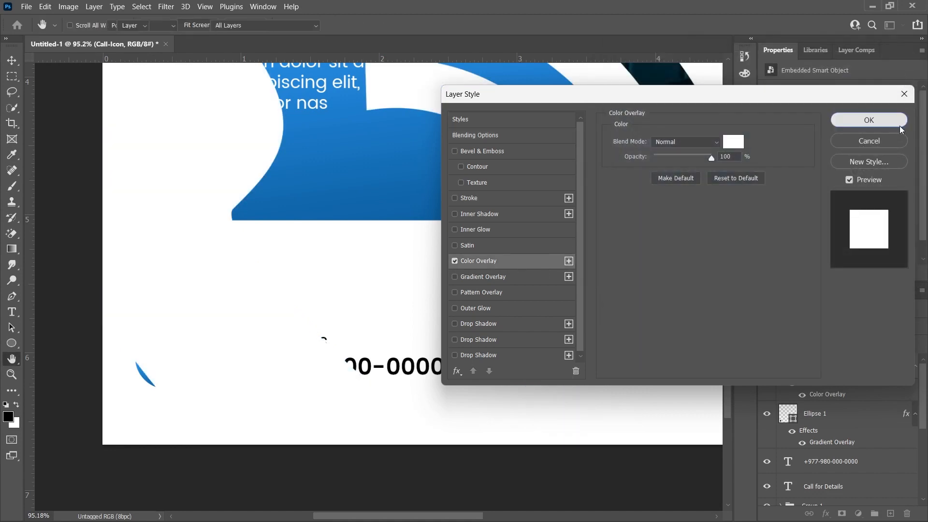
{"action": "left_click", "coordinate": [869, 120]}
Scale the call icon down to about 0.35 in and place it over the blue circle.
{"action": "scroll", "coordinate": [715, 203], "scroll_direction": "down", "scroll_amount": 5}
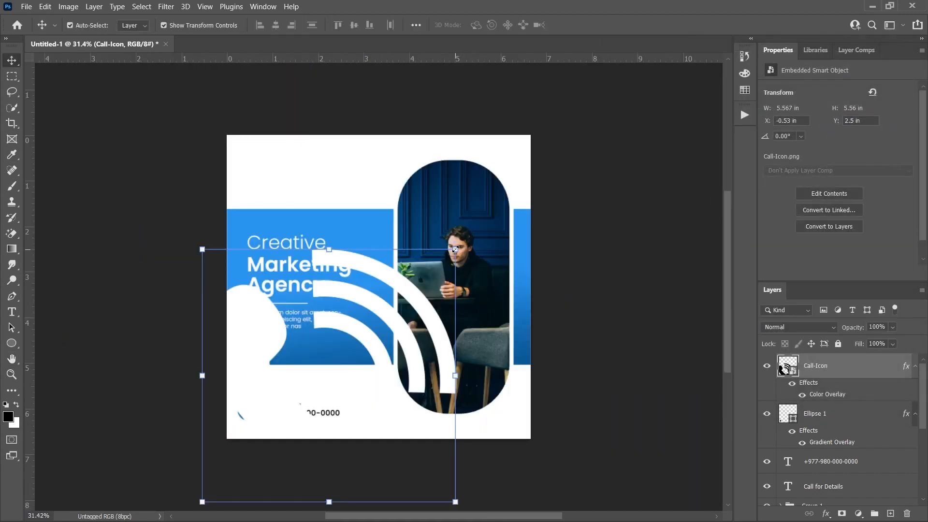
{"action": "left_click_drag", "start_coordinate": [455, 250], "coordinate": [358, 320]}
{"action": "key", "text": "Escape"}
{"action": "key", "text": "ctrl+t"}
{"action": "left_click_drag", "start_coordinate": [483, 224], "coordinate": [337, 429]}
{"action": "key", "text": "Return"}
{"action": "key", "text": "z"}
{"action": "key", "text": "v"}
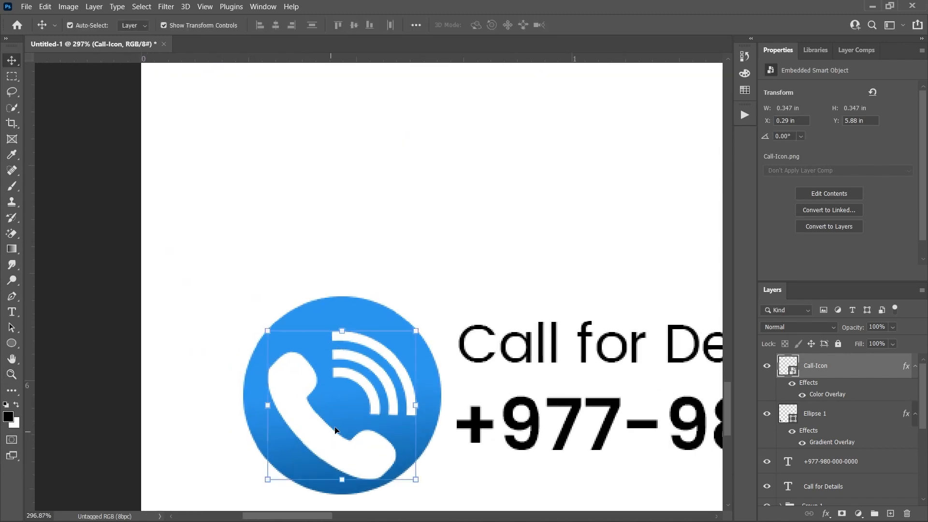
Reduce the call icon to about 0.26 in wide and center it inside the blue circle.
{"action": "left_click", "coordinate": [414, 333]}
{"action": "left_click", "coordinate": [417, 330]}
{"action": "left_click_drag", "start_coordinate": [429, 317], "coordinate": [408, 340]}
{"action": "left_click_drag", "start_coordinate": [369, 382], "coordinate": [369, 386]}
{"action": "key", "text": "Return"}
{"action": "key", "text": "ctrl+0"}
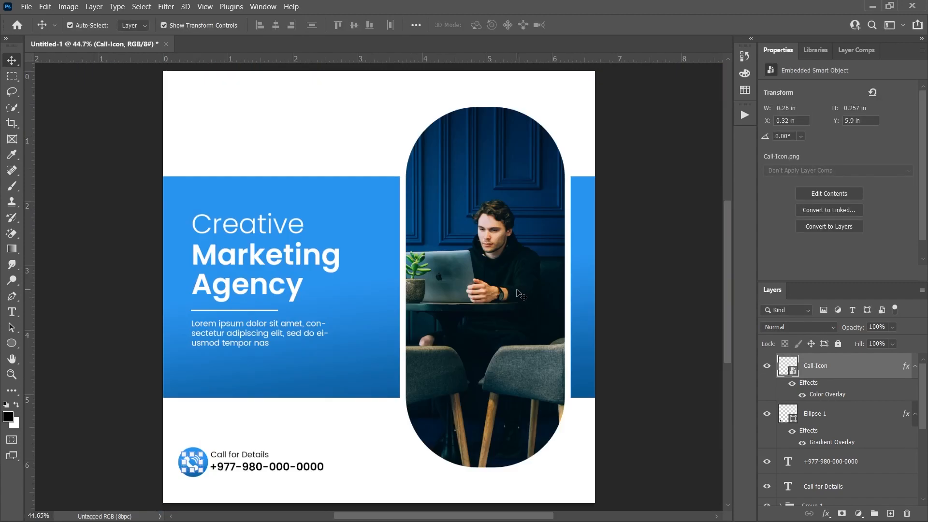
Scale the call icon, circle and both contact text lines together to about 82.64% and reposition them in the post's lower-left corner.
{"action": "scroll", "coordinate": [346, 433], "scroll_direction": "down", "scroll_amount": 3}
{"action": "left_click", "coordinate": [287, 405]}
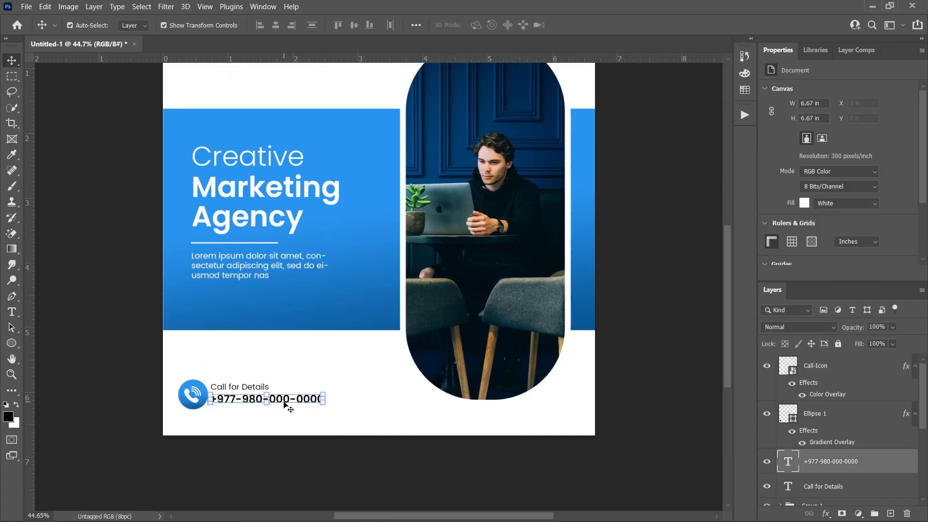
{"action": "scroll", "coordinate": [832, 444], "scroll_direction": "down", "scroll_amount": 3}
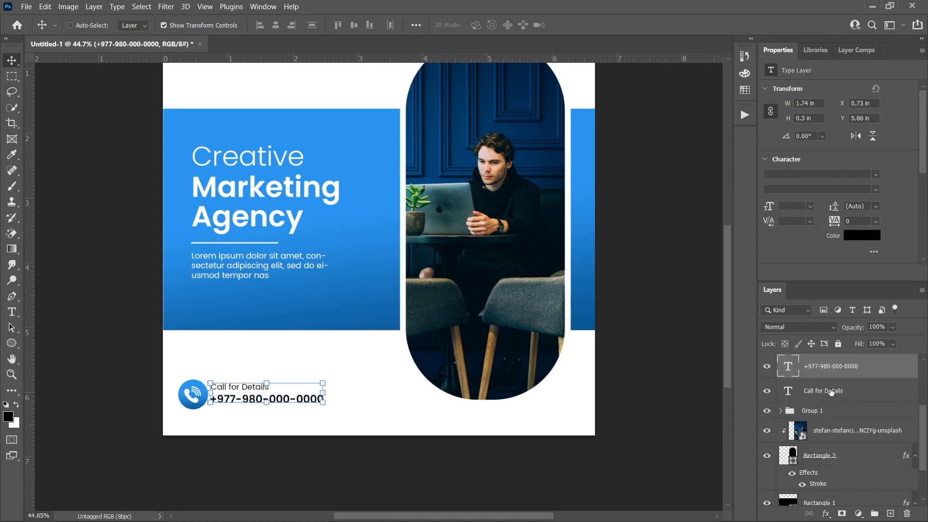
{"action": "scroll", "coordinate": [831, 392], "scroll_direction": "up", "scroll_amount": 3}
{"action": "left_click", "coordinate": [824, 376], "text": "shift"}
{"action": "left_click_drag", "start_coordinate": [327, 378], "coordinate": [279, 402]}
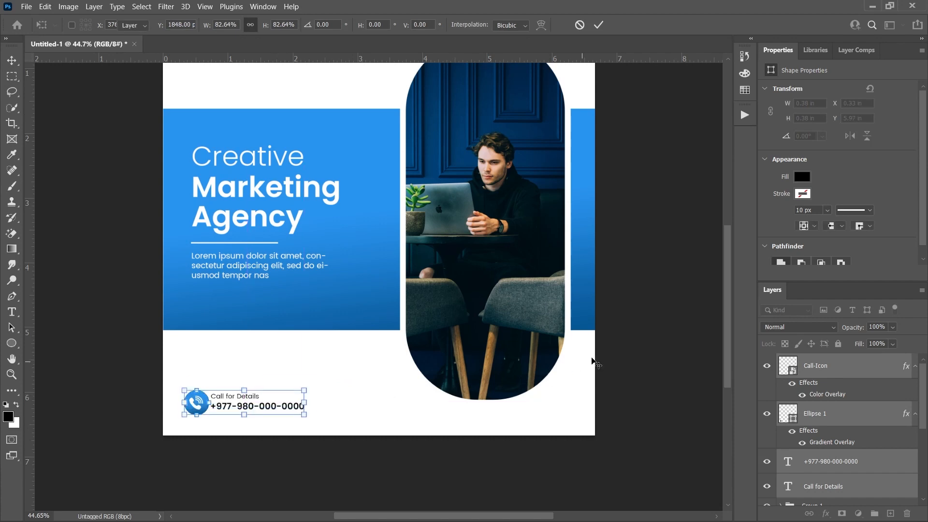
{"action": "left_click", "coordinate": [594, 359]}
Add a two-line text reading "Company" and "Slogan Here" on the white area above the blue band.
{"action": "scroll", "coordinate": [377, 404], "scroll_direction": "up", "scroll_amount": 3}
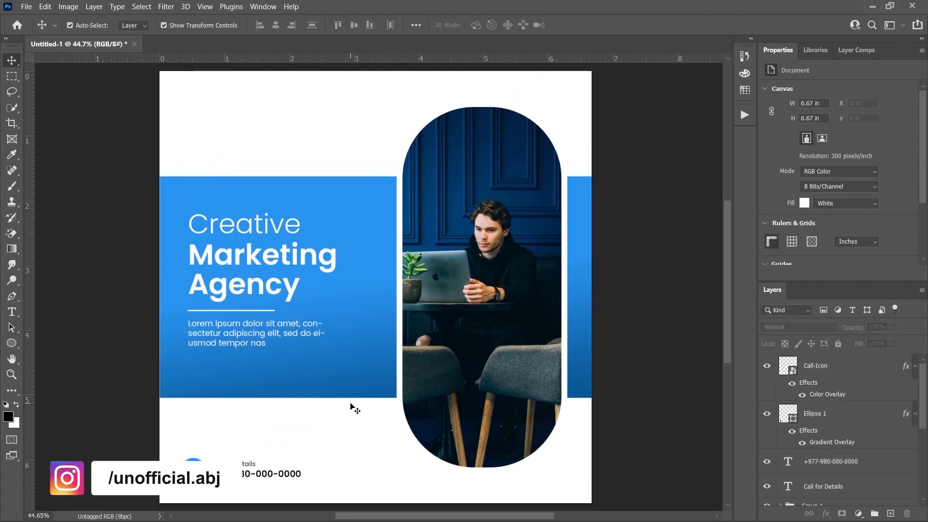
{"action": "key", "text": "t"}
{"action": "left_click", "coordinate": [242, 124]}
{"action": "type", "text": "Company"}
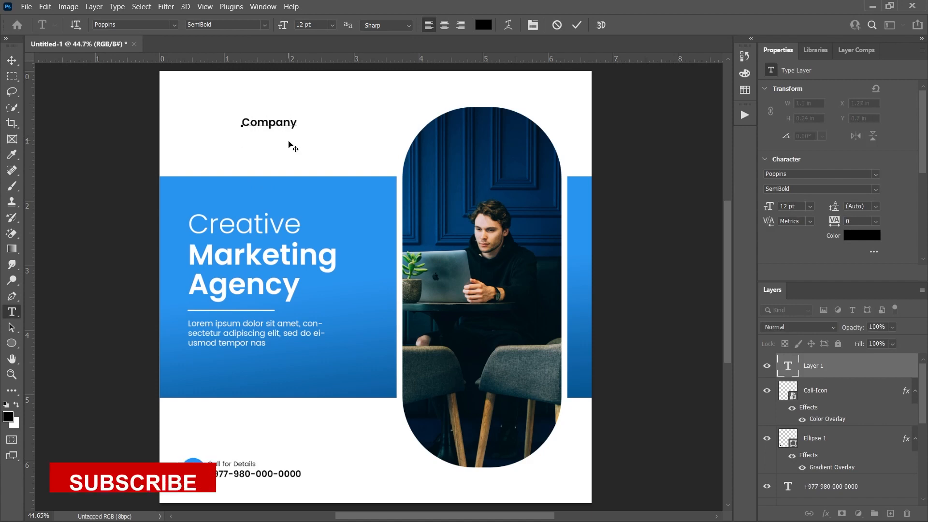
{"action": "key", "text": "Return"}
{"action": "type", "text": "Slogan Here"}
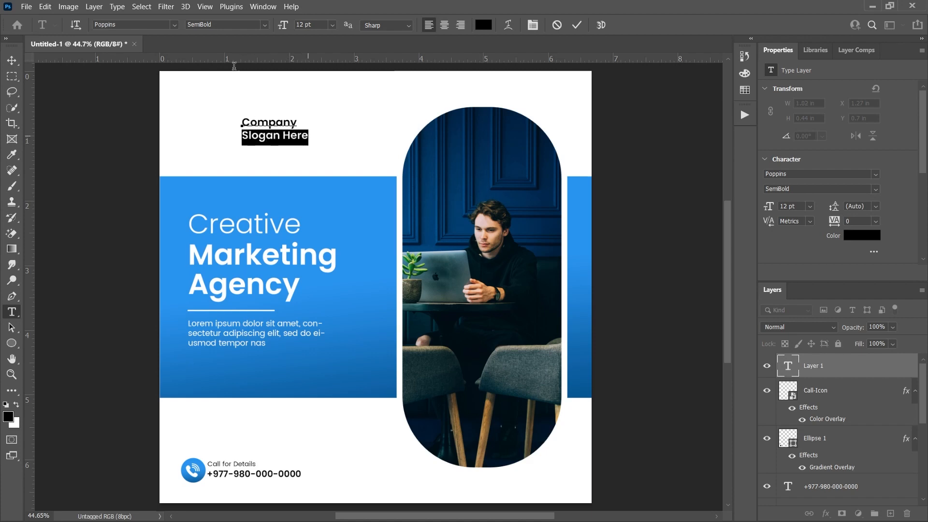
Give the "Slogan Here" line a lighter Poppins weight and move the company text to the post's upper-left corner, in line with the call icon.
{"action": "left_click", "coordinate": [267, 25]}
{"action": "left_click", "coordinate": [251, 95]}
{"action": "key", "text": "ctrl+Return"}
{"action": "key", "text": "v"}
{"action": "left_click_drag", "start_coordinate": [271, 130], "coordinate": [210, 103]}
Deselect the company text and view the whole post fitted on screen with the interface panels hidden.
{"action": "left_click", "coordinate": [110, 117]}
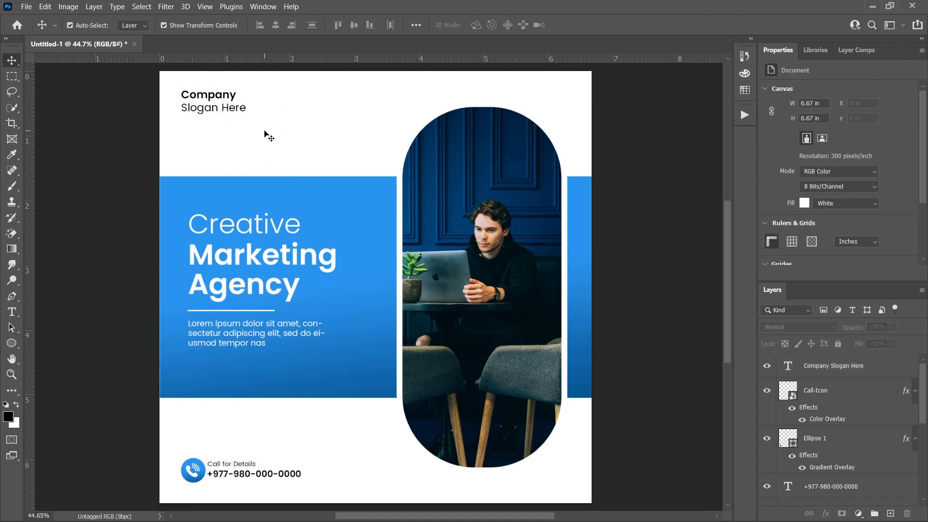
{"action": "key", "text": "Tab"}
{"action": "key", "text": "ctrl+0"}
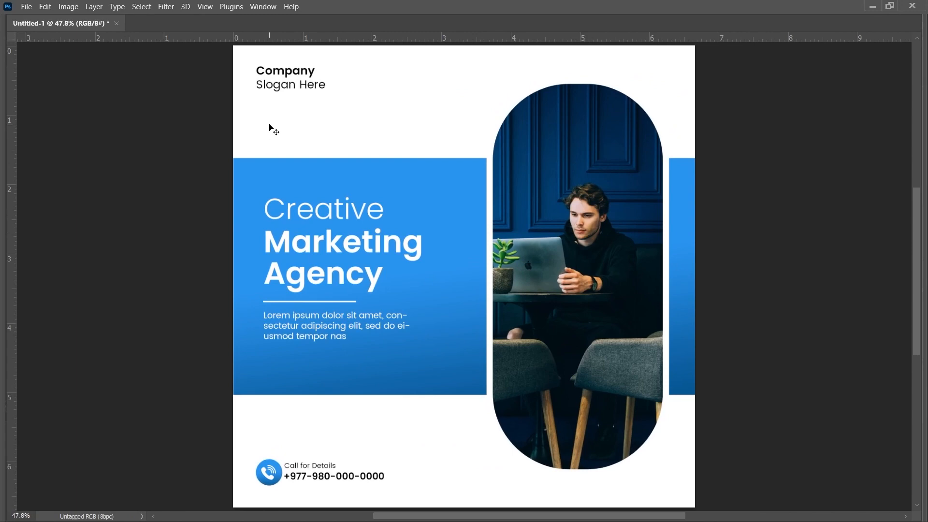